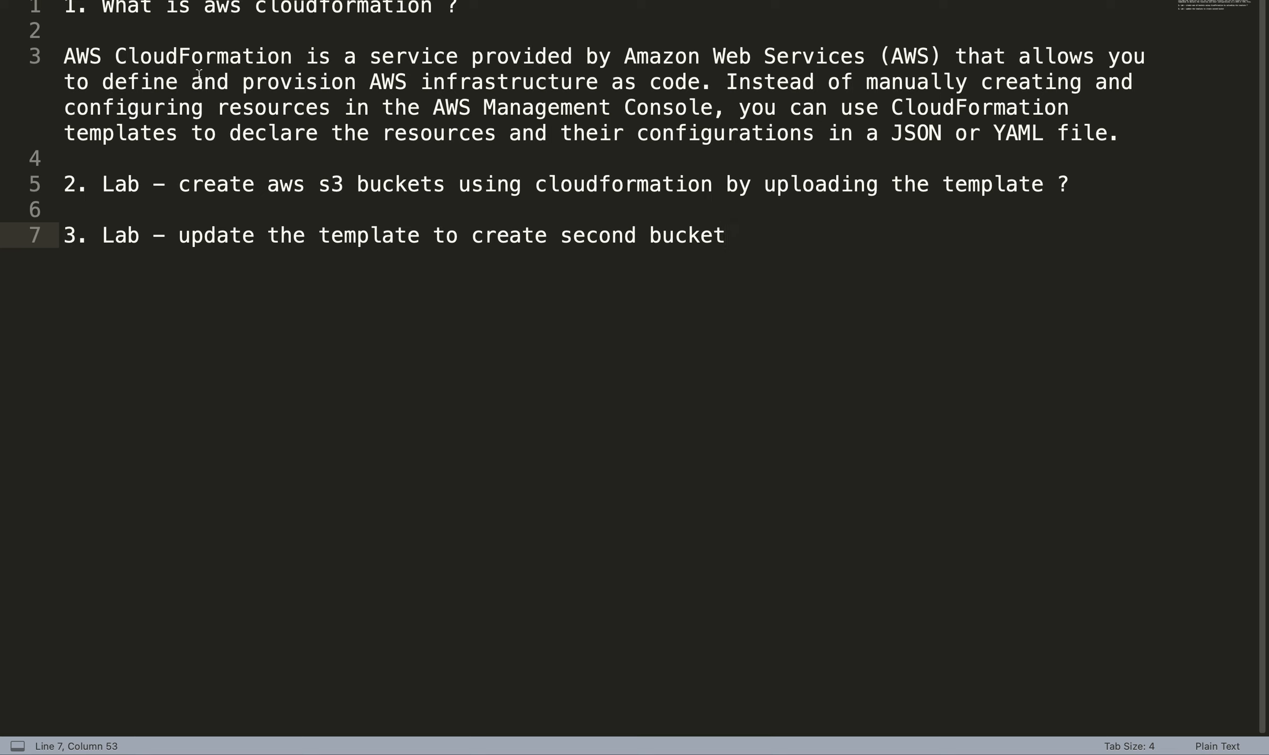
drag(478, 59, 866, 63)
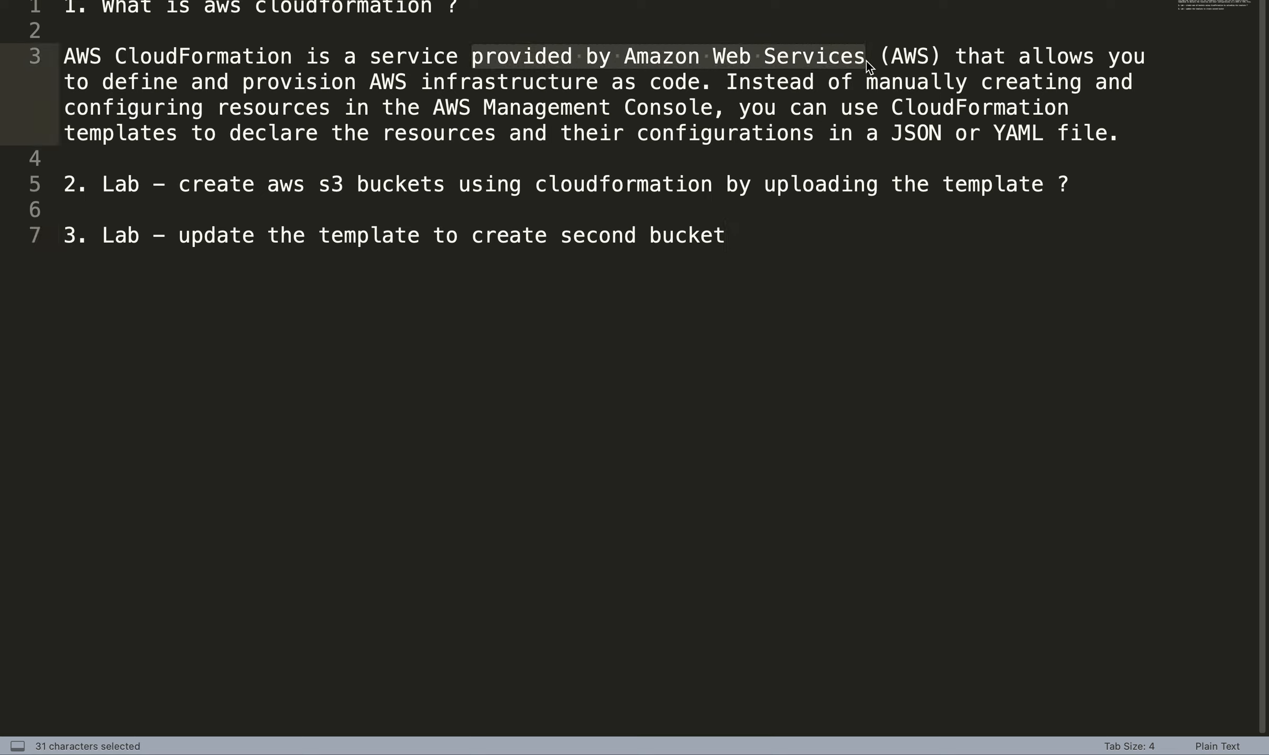
drag(180, 82, 698, 90)
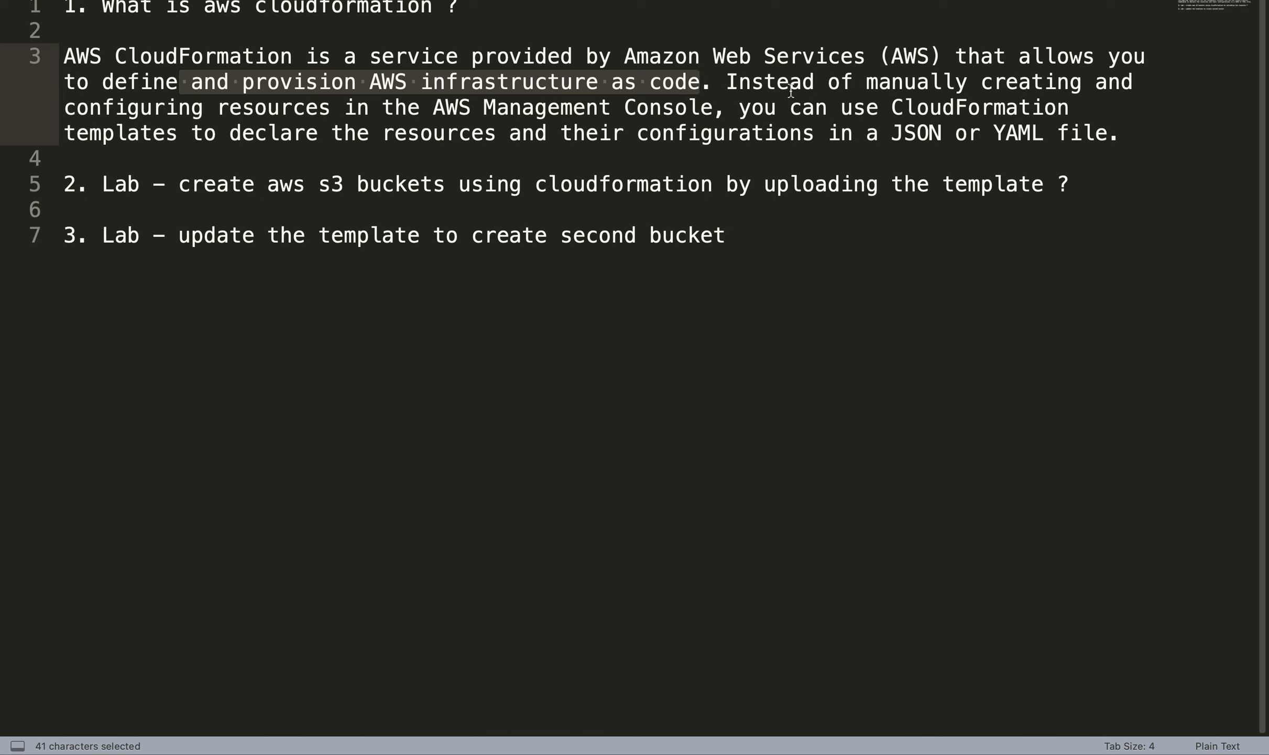
click(814, 87)
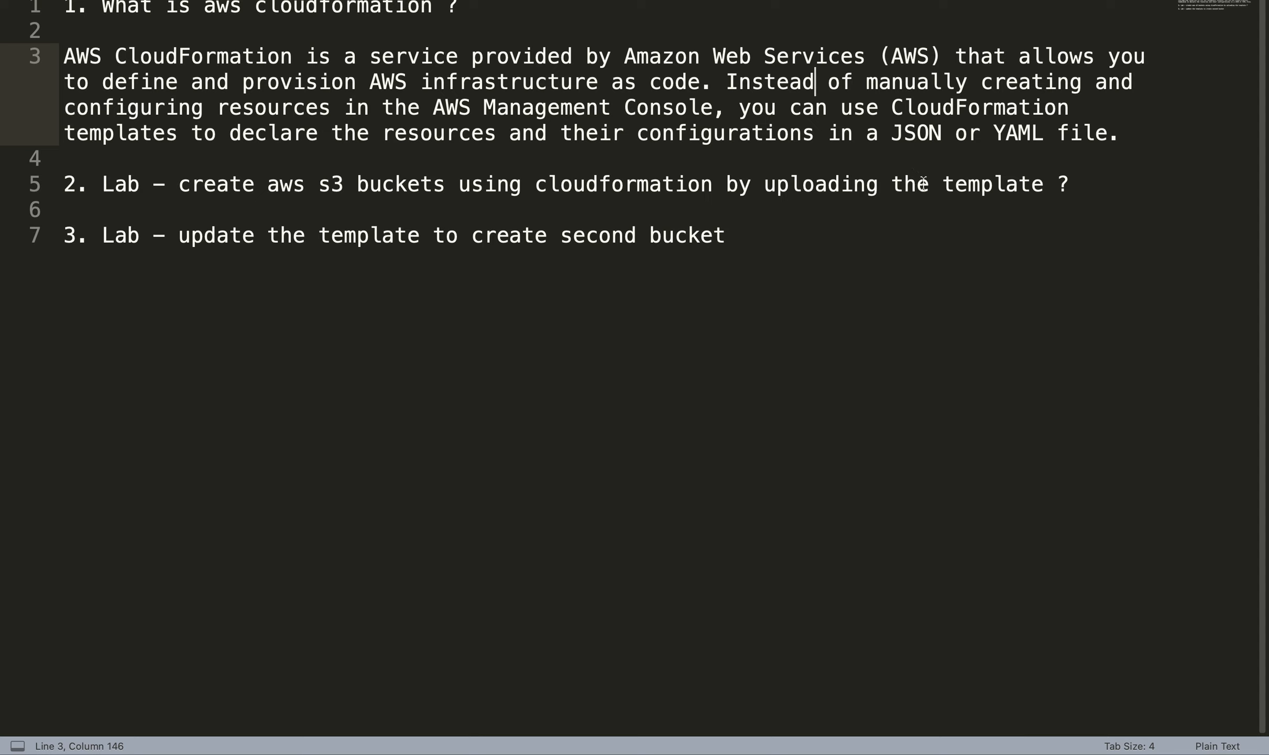
Step: Switch to the AWS console in Chrome, search for "cloudformation" and open the CloudFormation service
key(super+Tab)
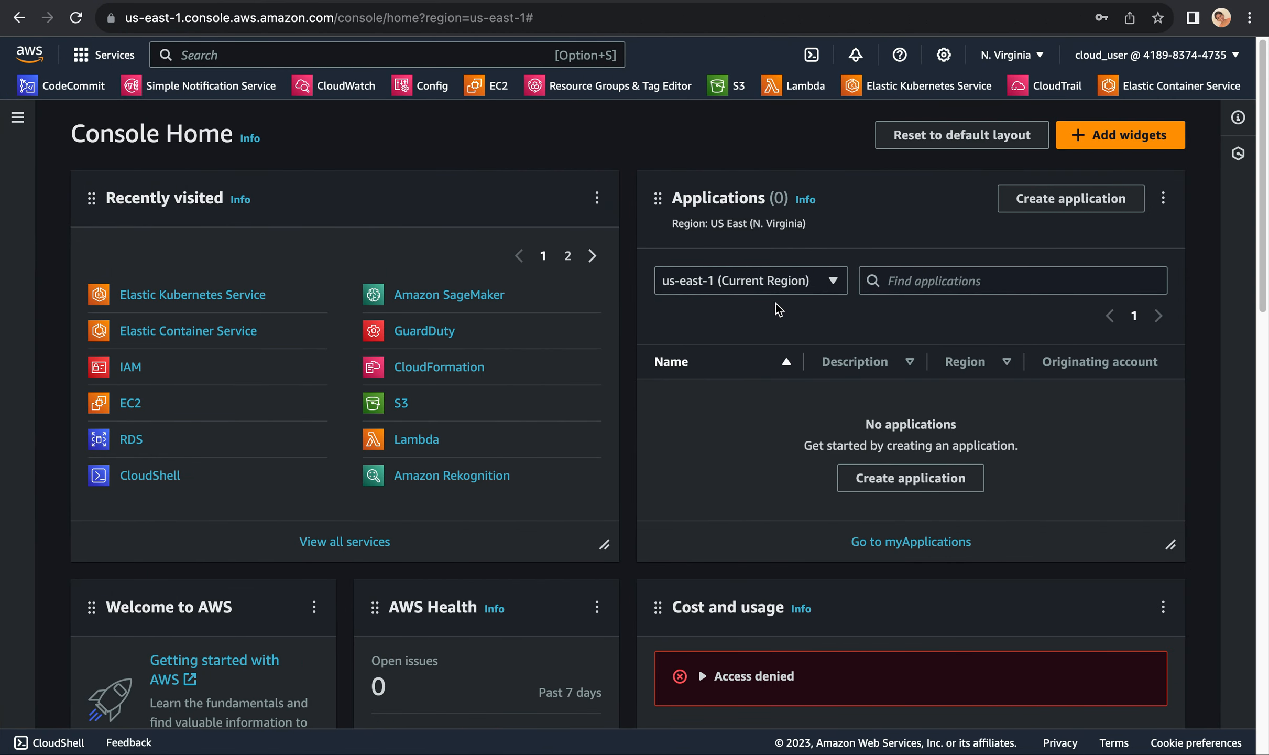
click(411, 47)
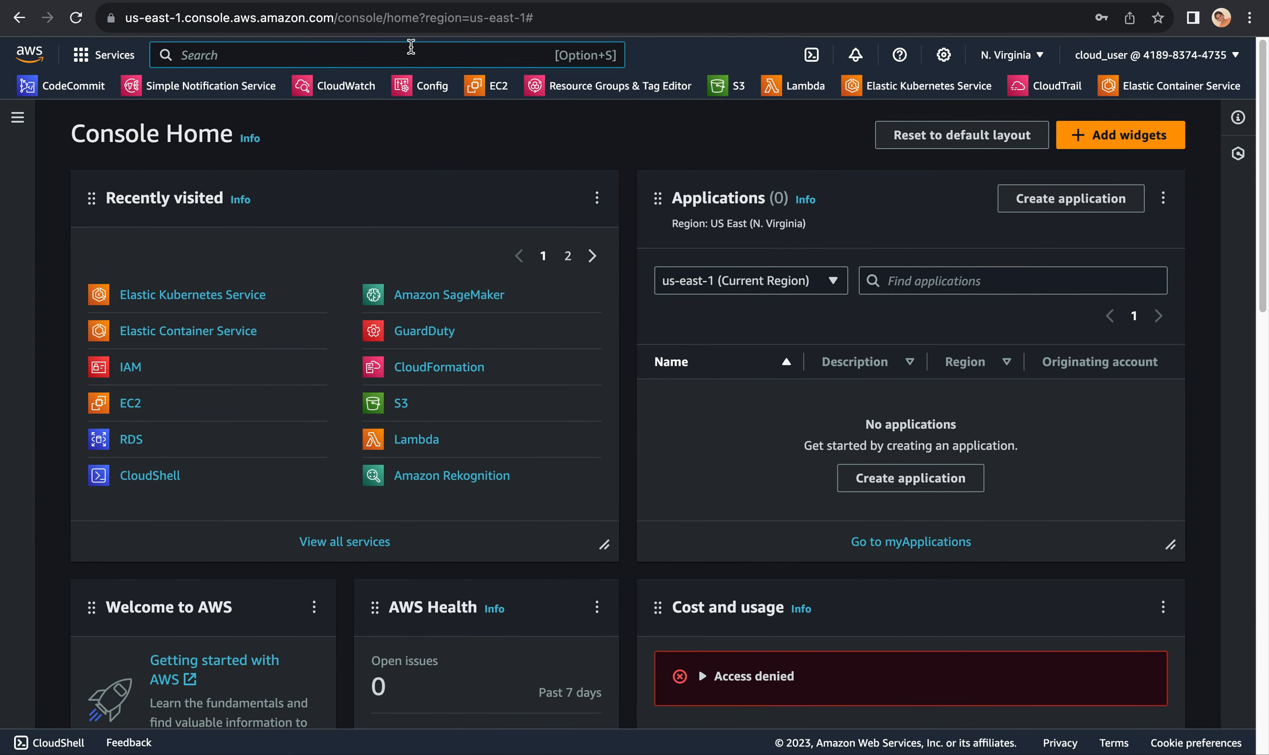
text(cloud)
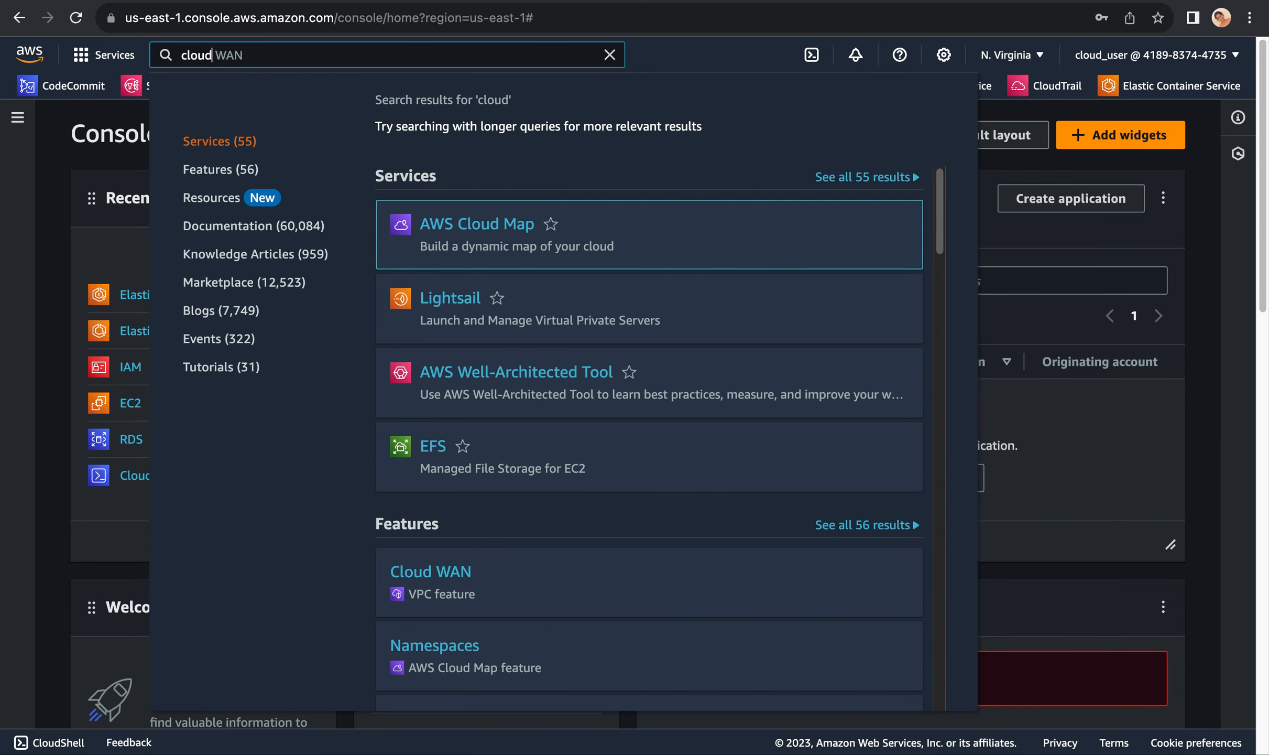
text(formation)
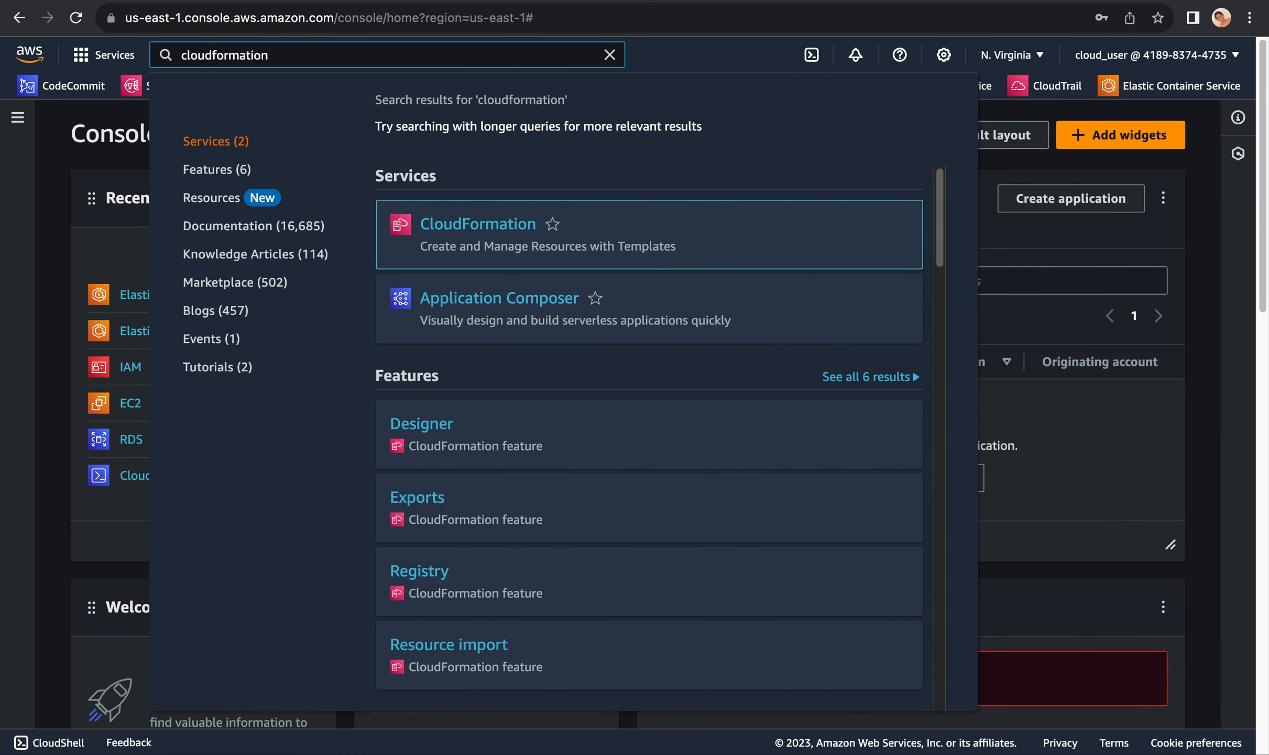
click(498, 225)
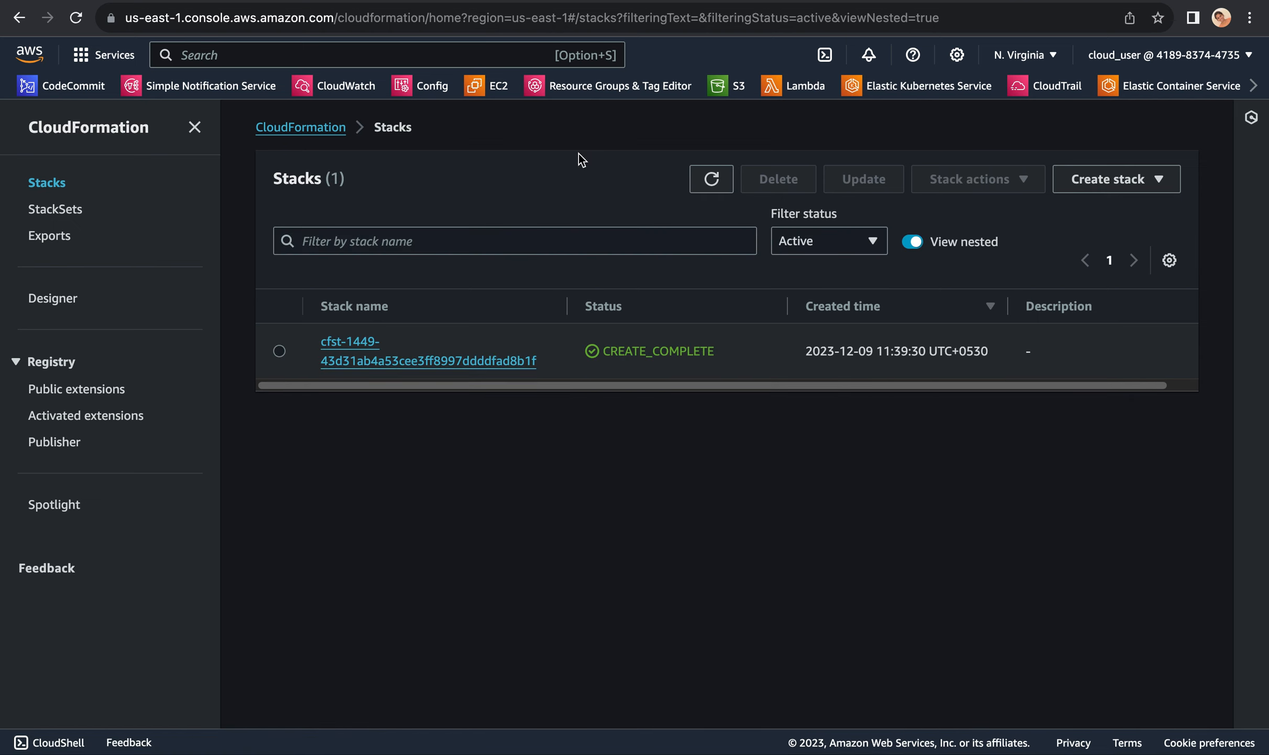
Step: Start creating a stack with new resources (standard) and choose to create its template in Designer
click(1140, 182)
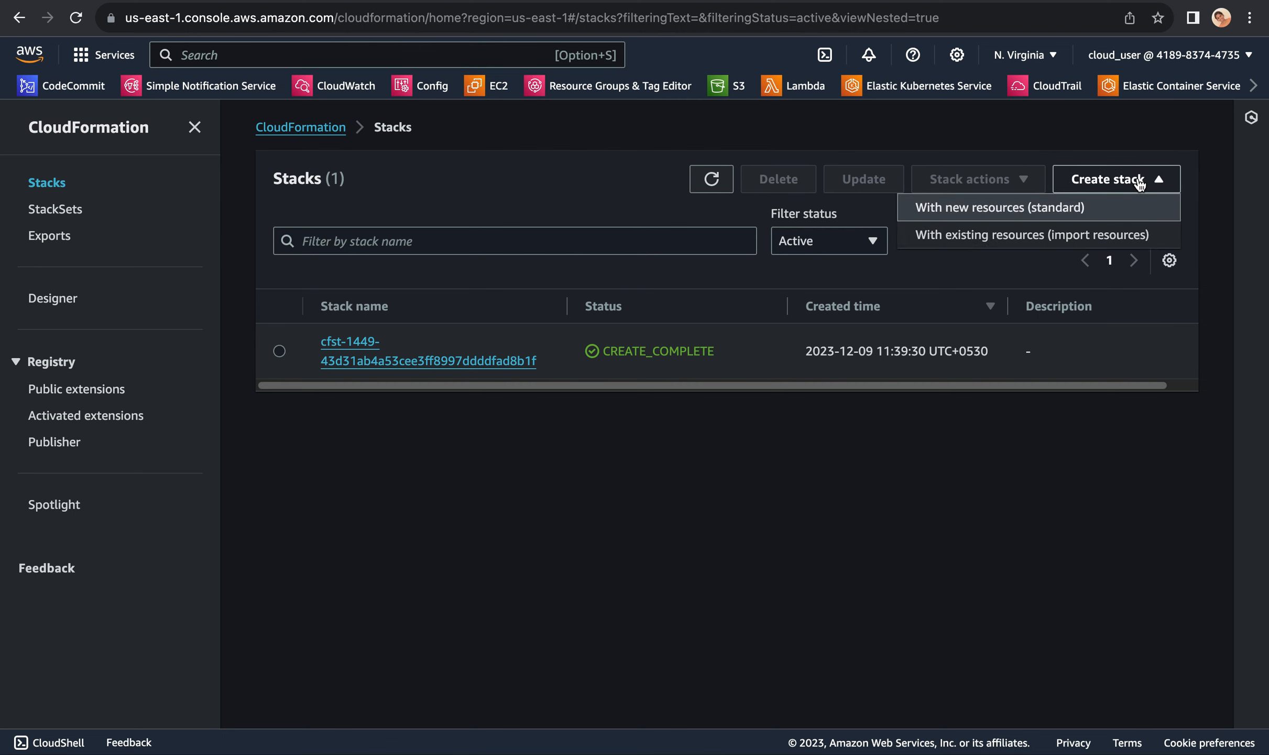
click(1033, 208)
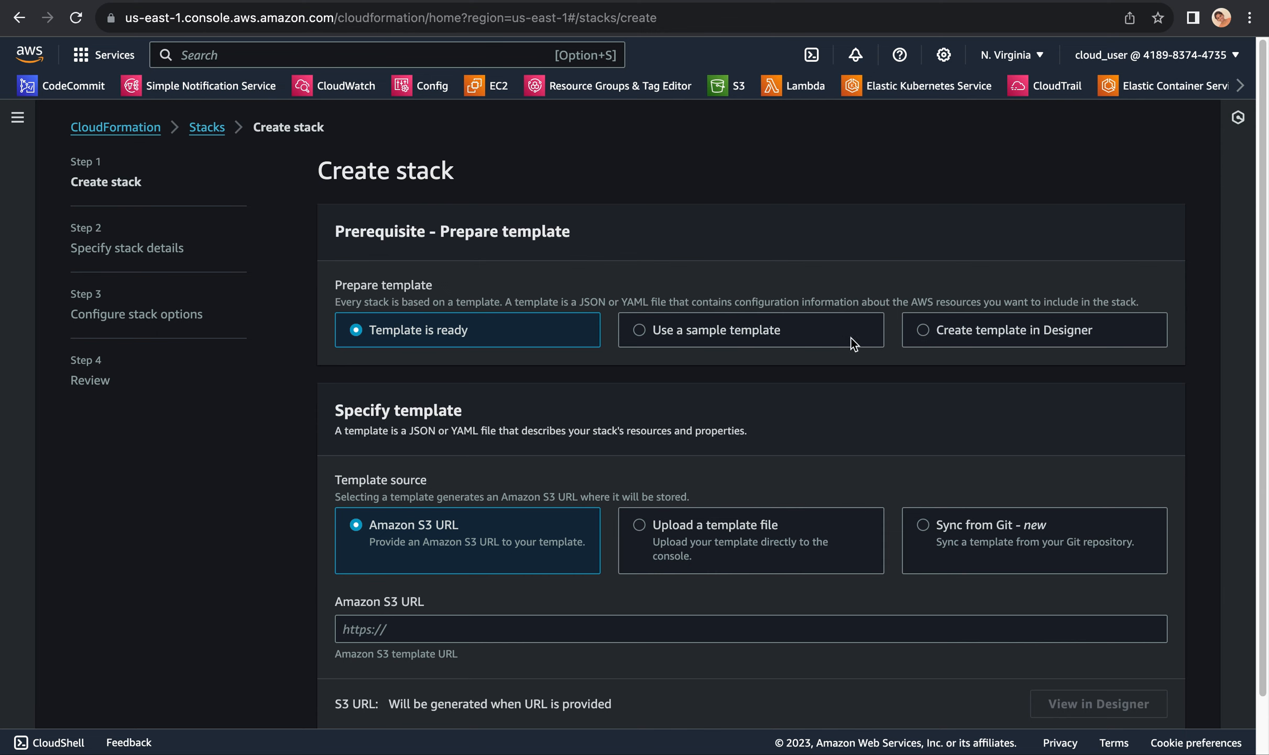
click(915, 331)
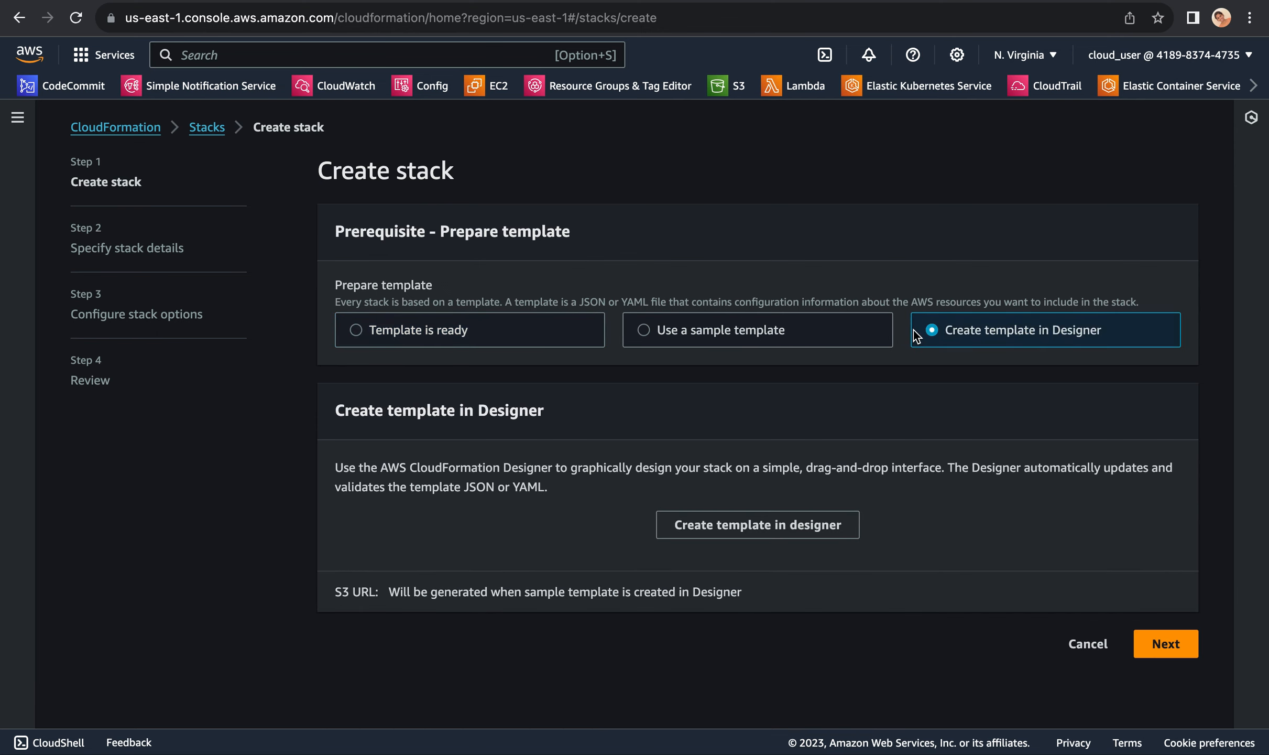
click(806, 530)
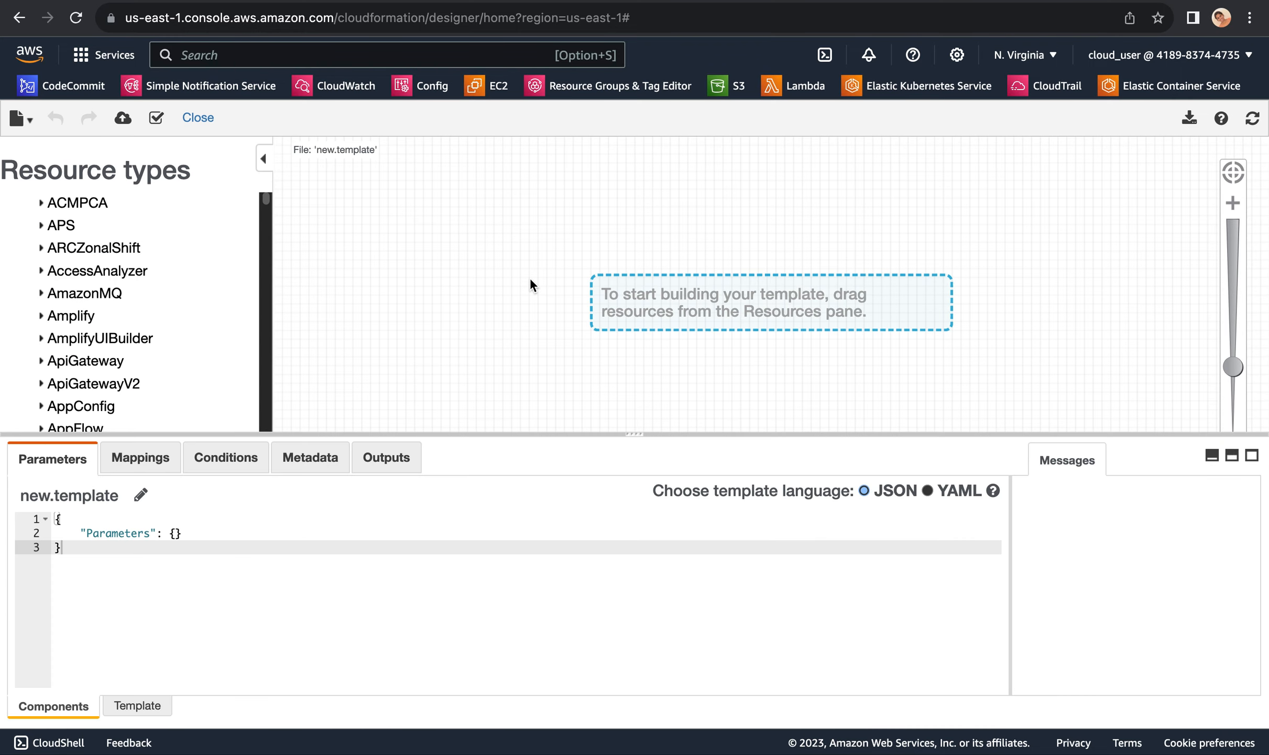
Step: Clear all default code from the full new.template source in Designer
click(139, 707)
drag(79, 545, 28, 520)
key(BackSpace)
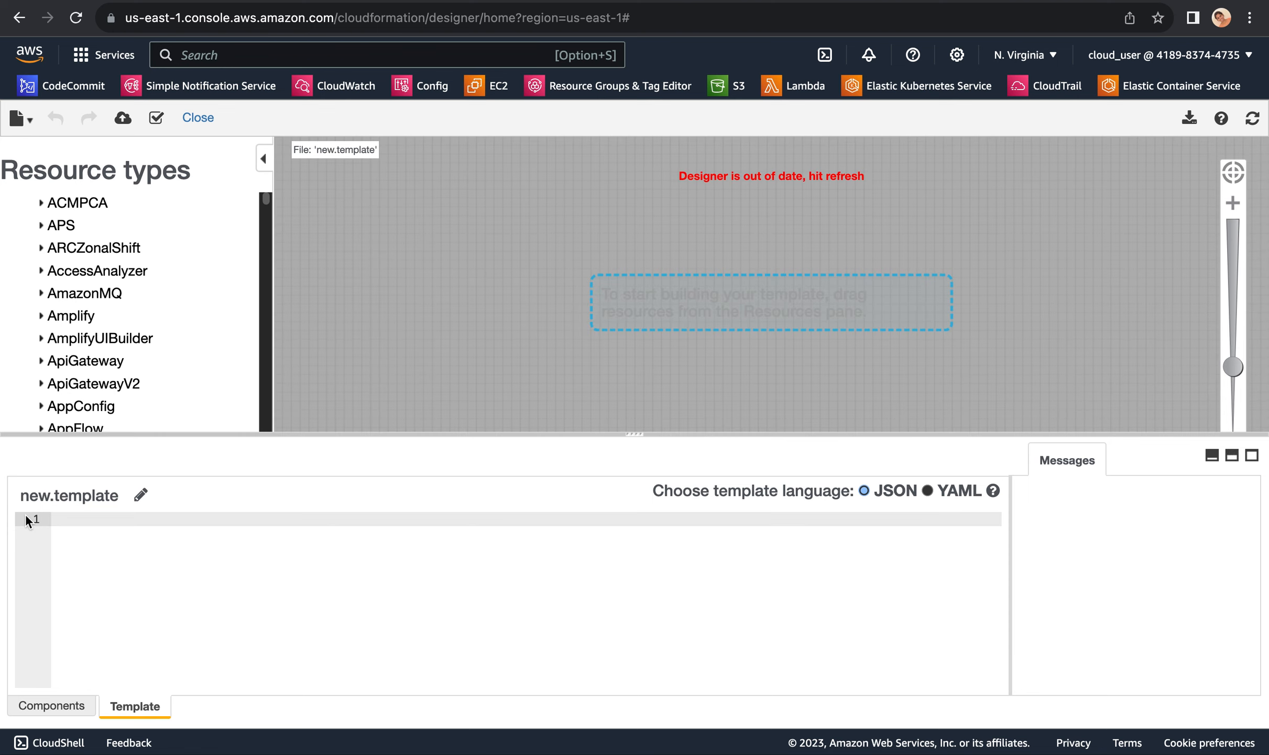
Step: Switch to the text editor and copy the entire JSON template defining the "catpics" resource of type AWS::S3::Bucket
key(super+Tab)
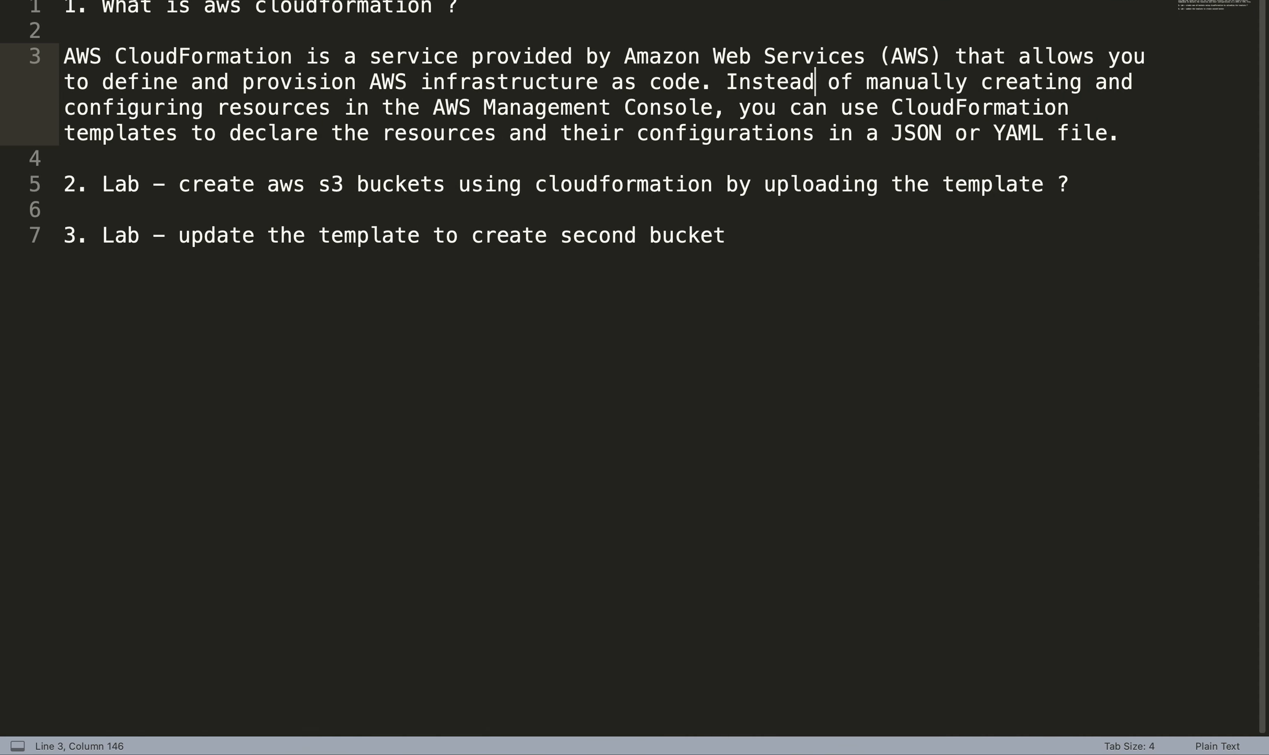
click(127, 1)
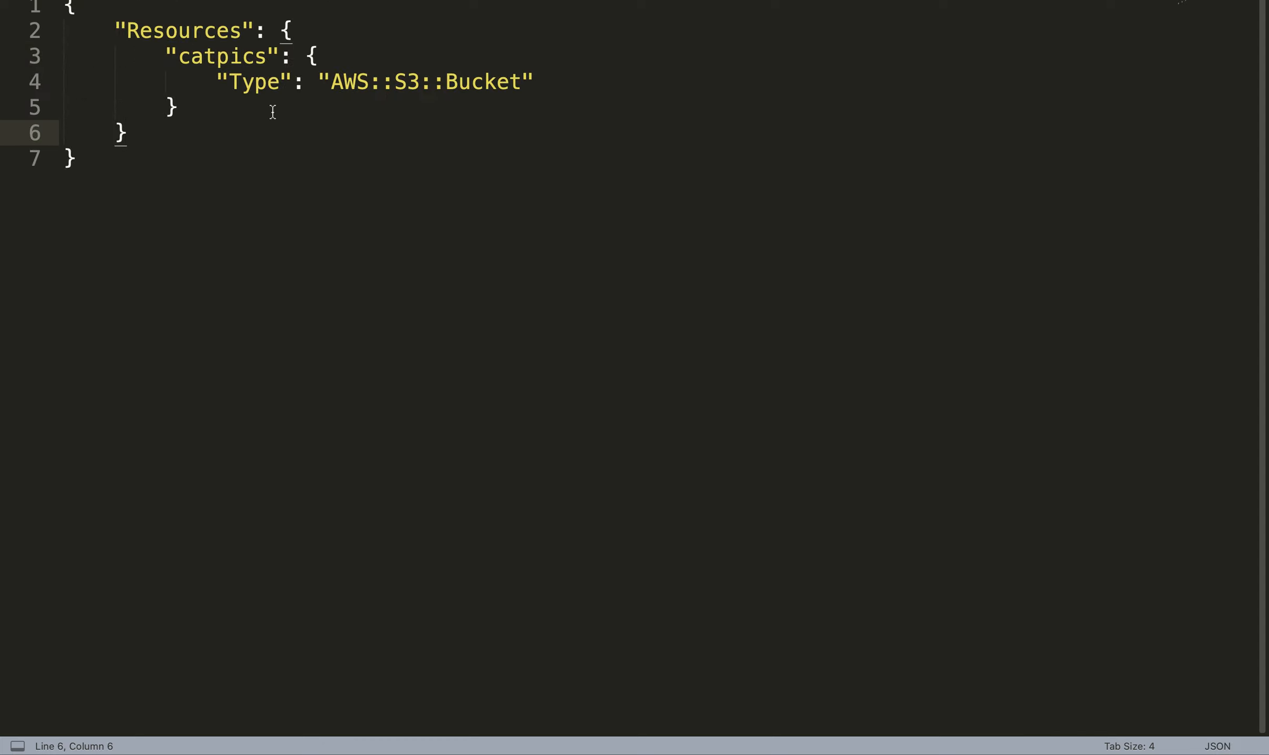
drag(331, 82, 525, 84)
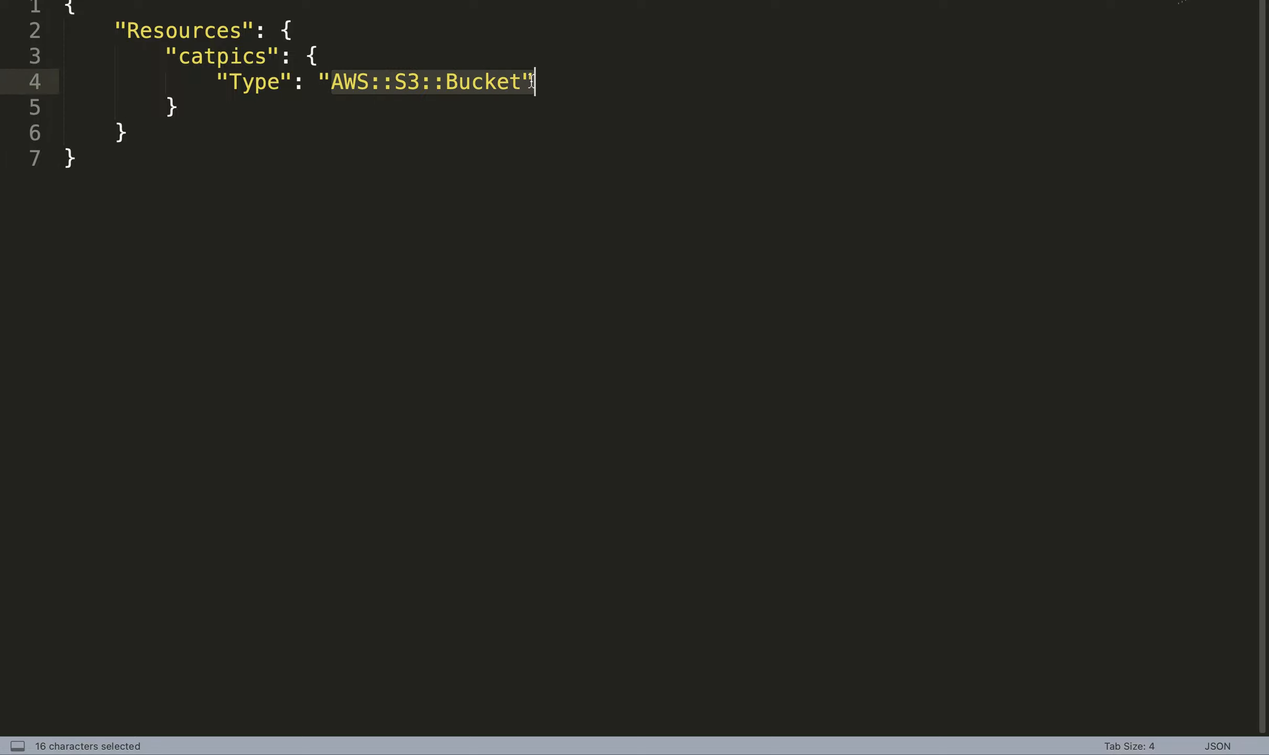
double_click(237, 56)
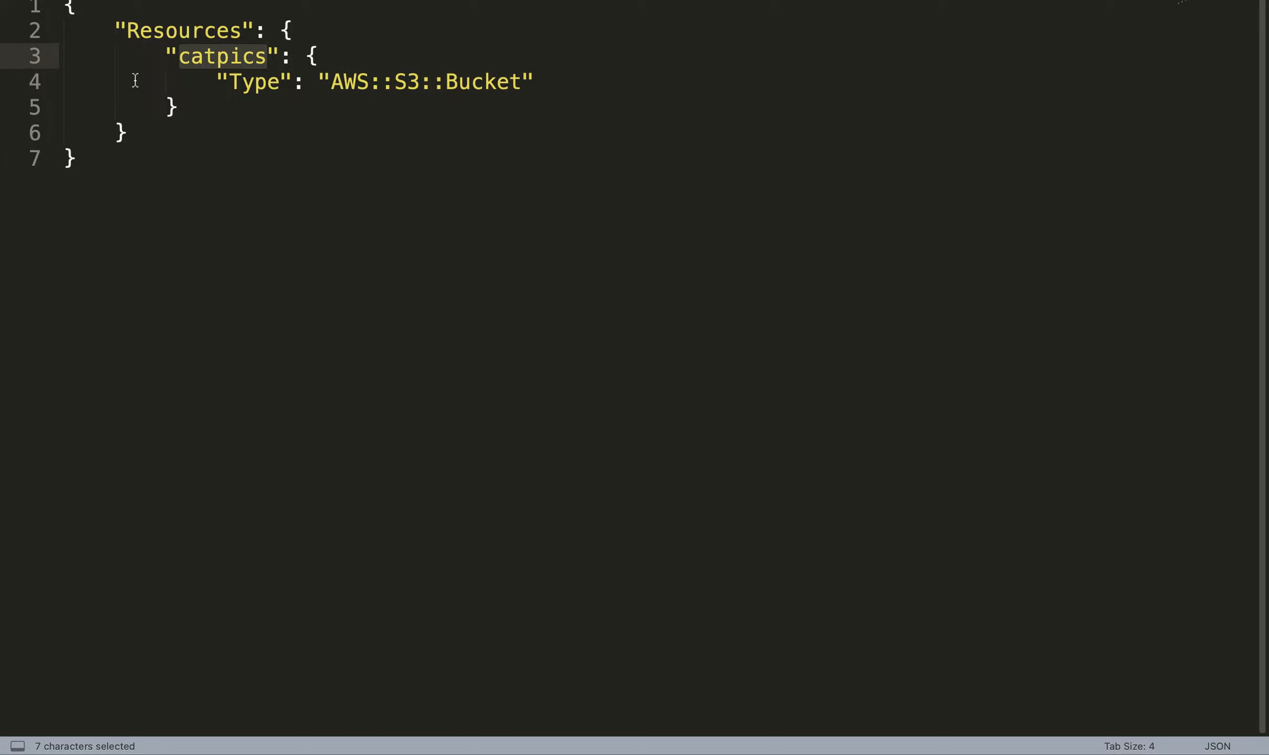
click(111, 166)
drag(91, 158, 62, 6)
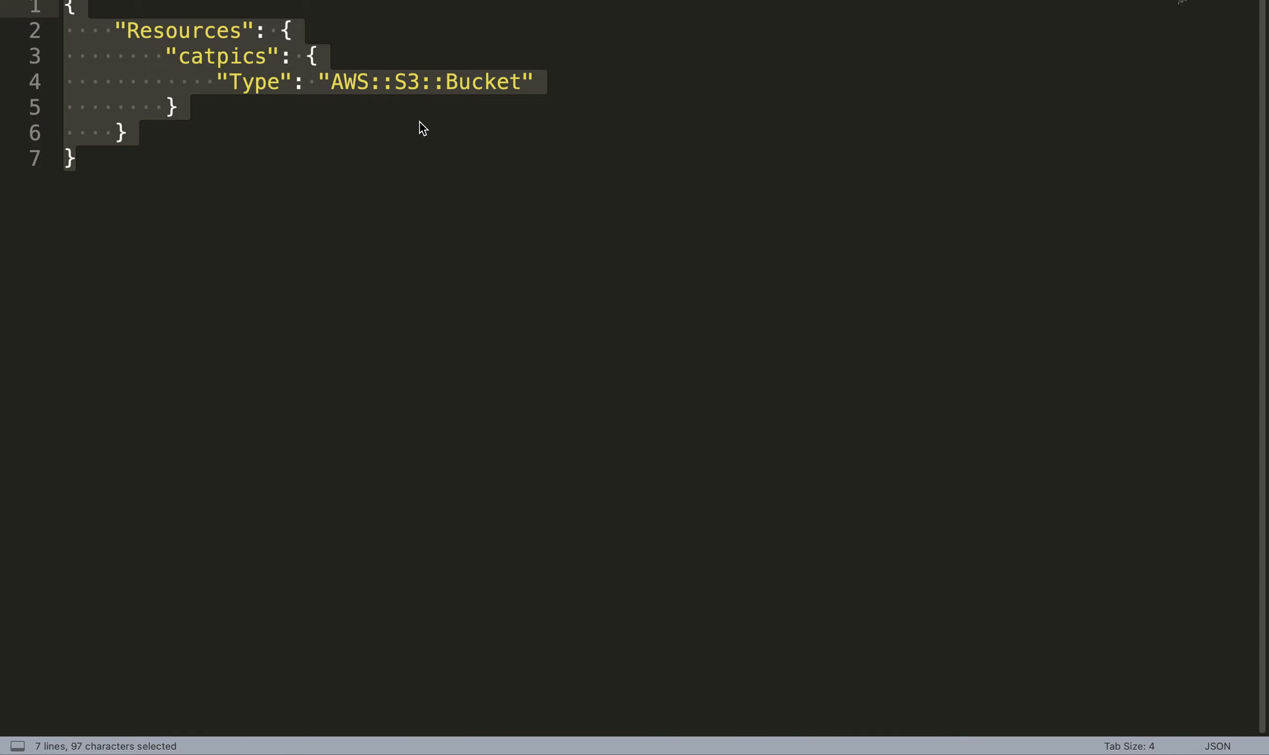
mouse_move(892, 721)
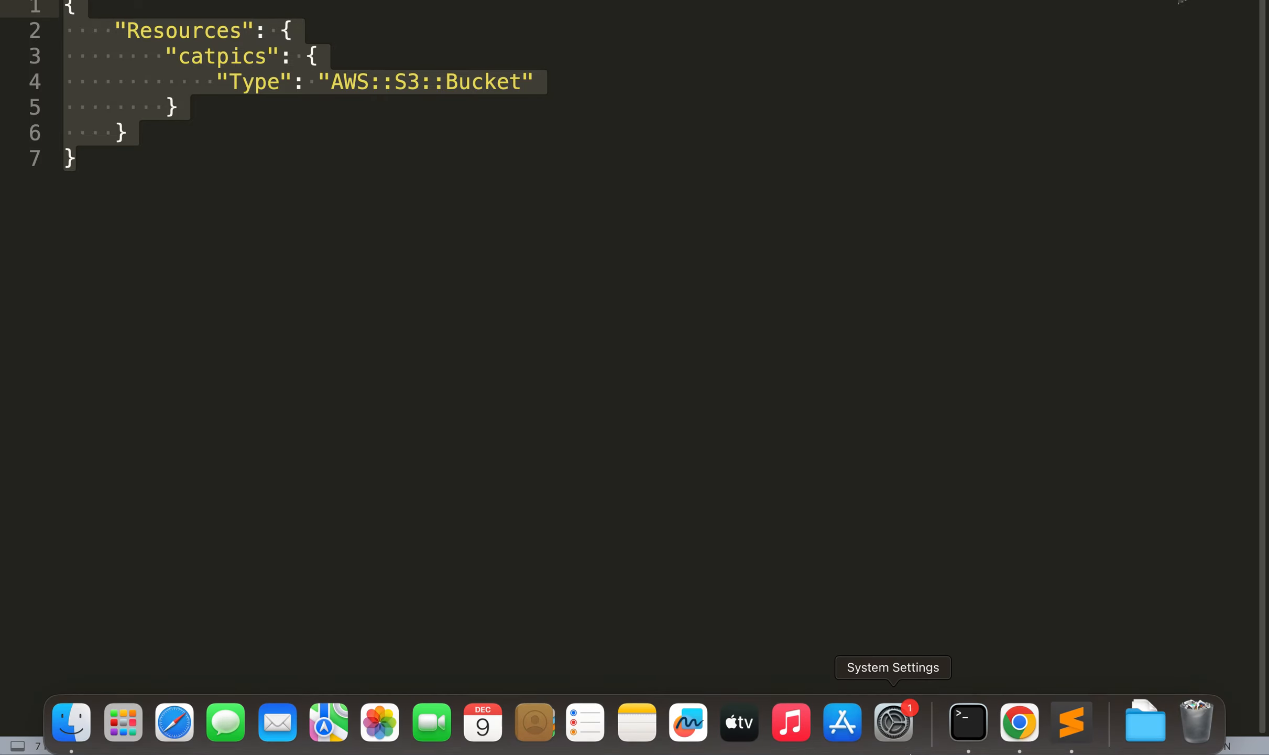
click(1015, 720)
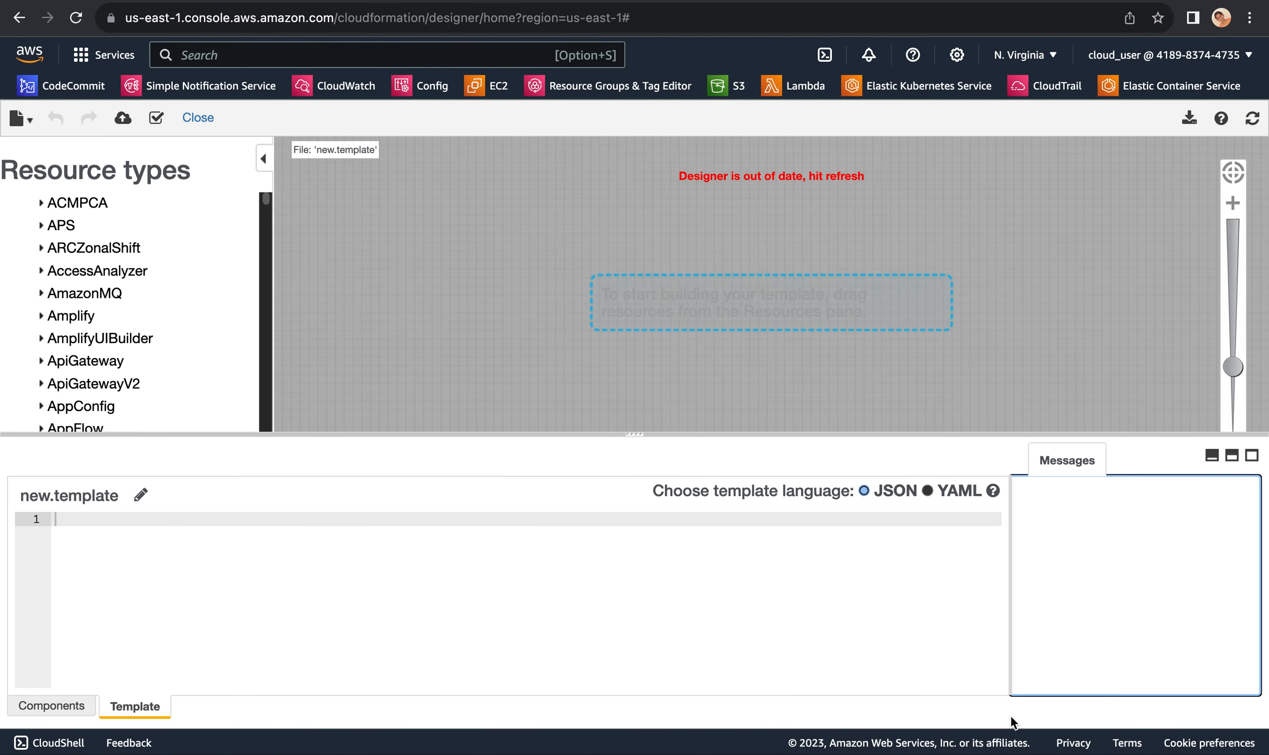
mouse_move(1022, 731)
key(ctrl+Left)
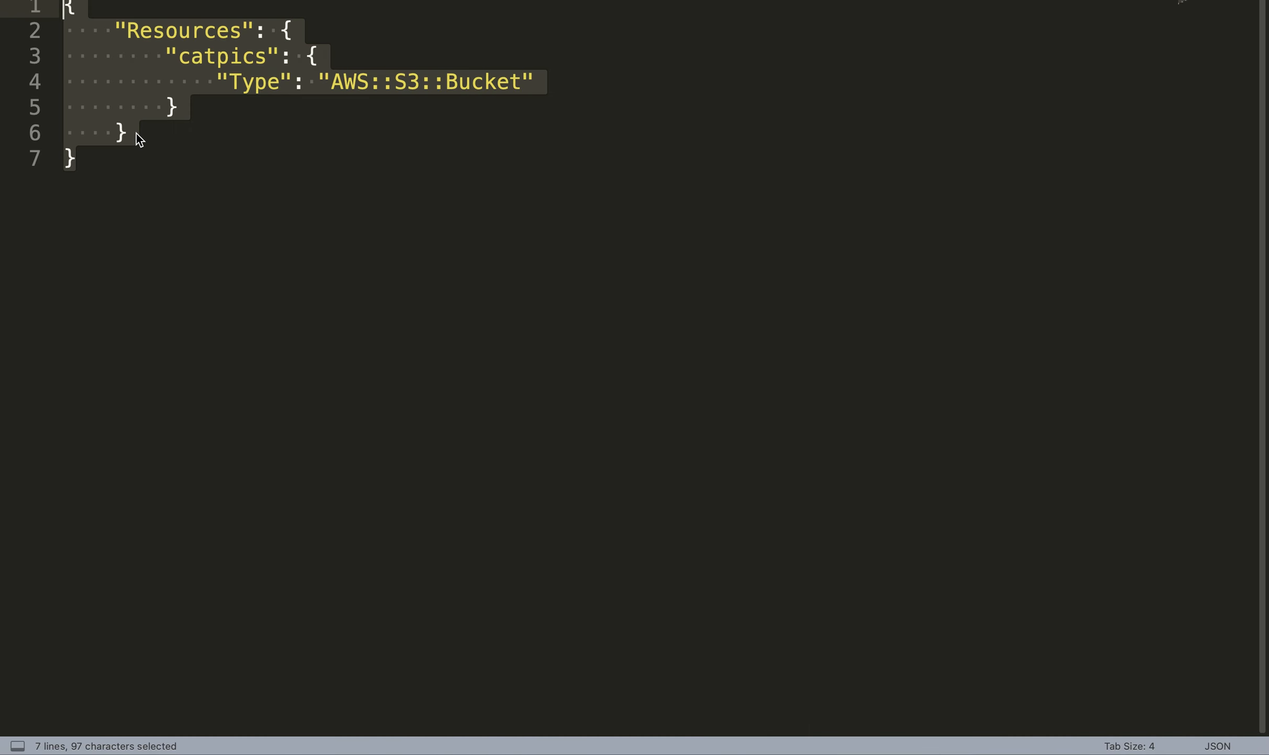
key(super+c)
Step: Return to Designer in Chrome, paste the copied JSON into the empty template and validate it
key(ctrl+Right)
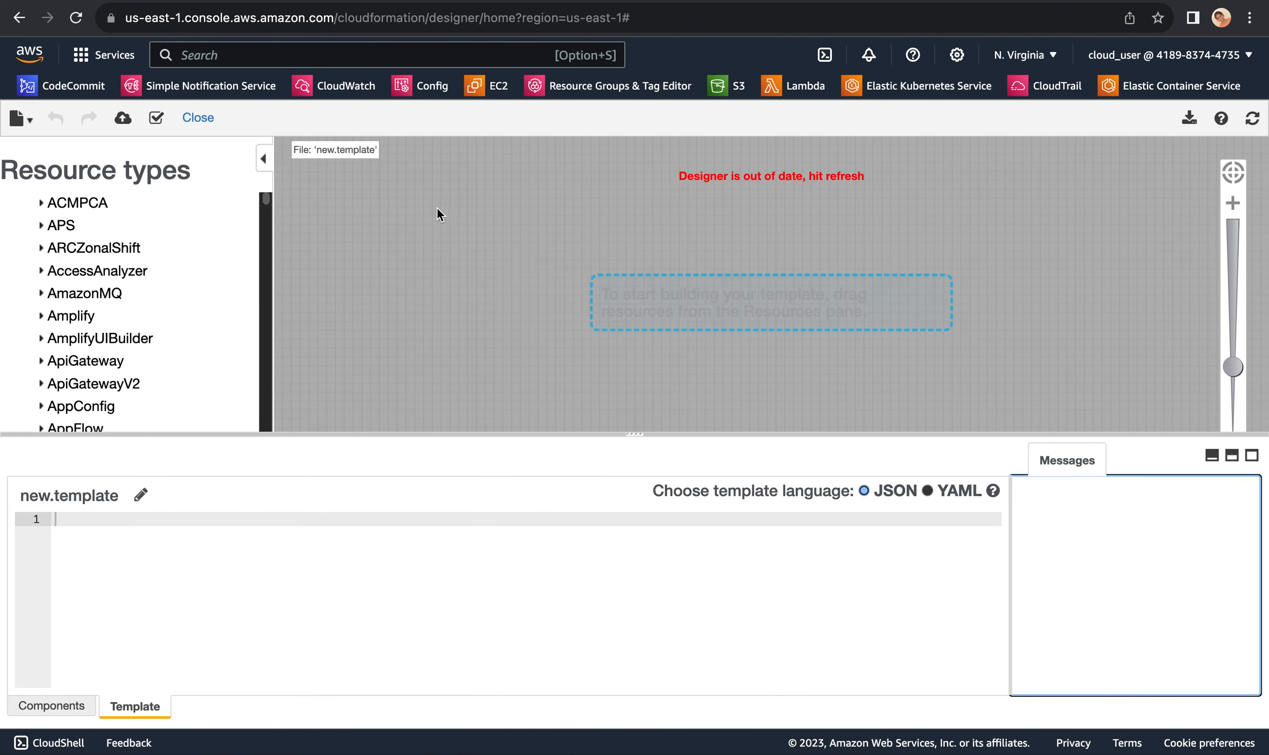
click(189, 579)
key(super+v)
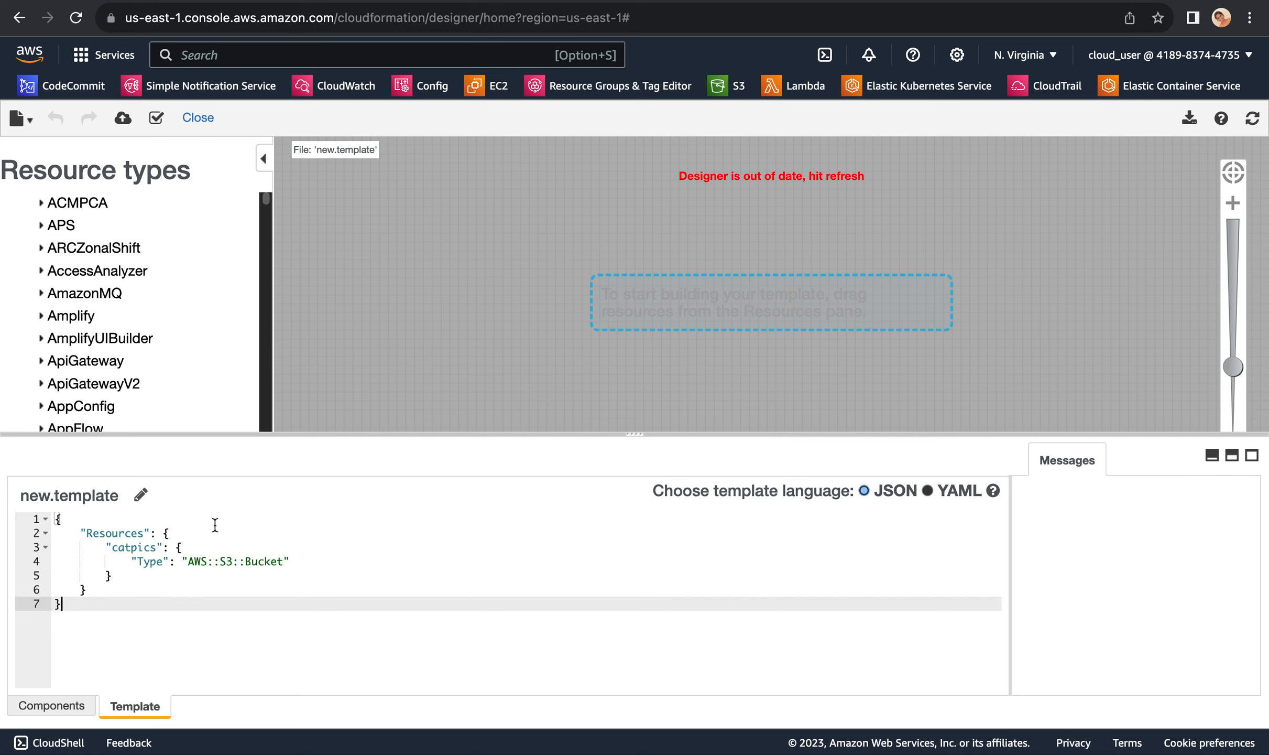
click(156, 118)
Step: Create a stack from the Designer template and proceed with its generated Amazon S3 URL as the template source
click(123, 118)
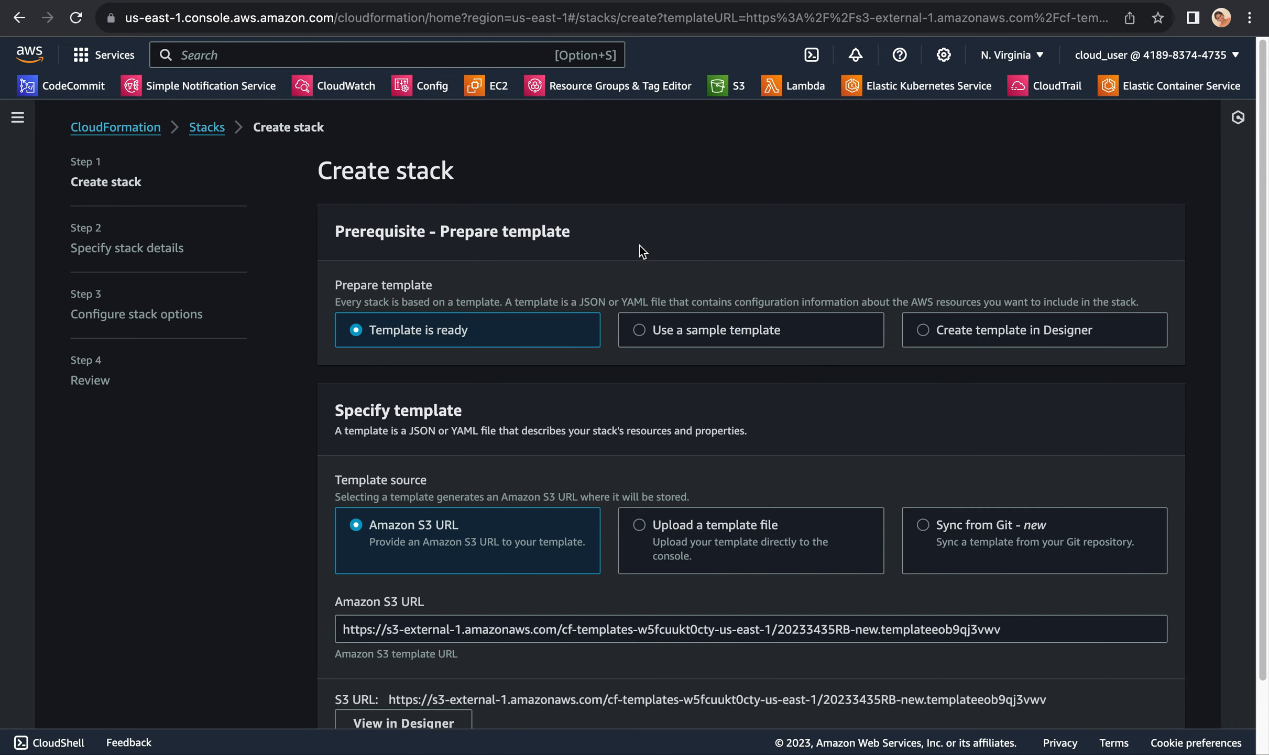
scroll(836, 435, down, 3)
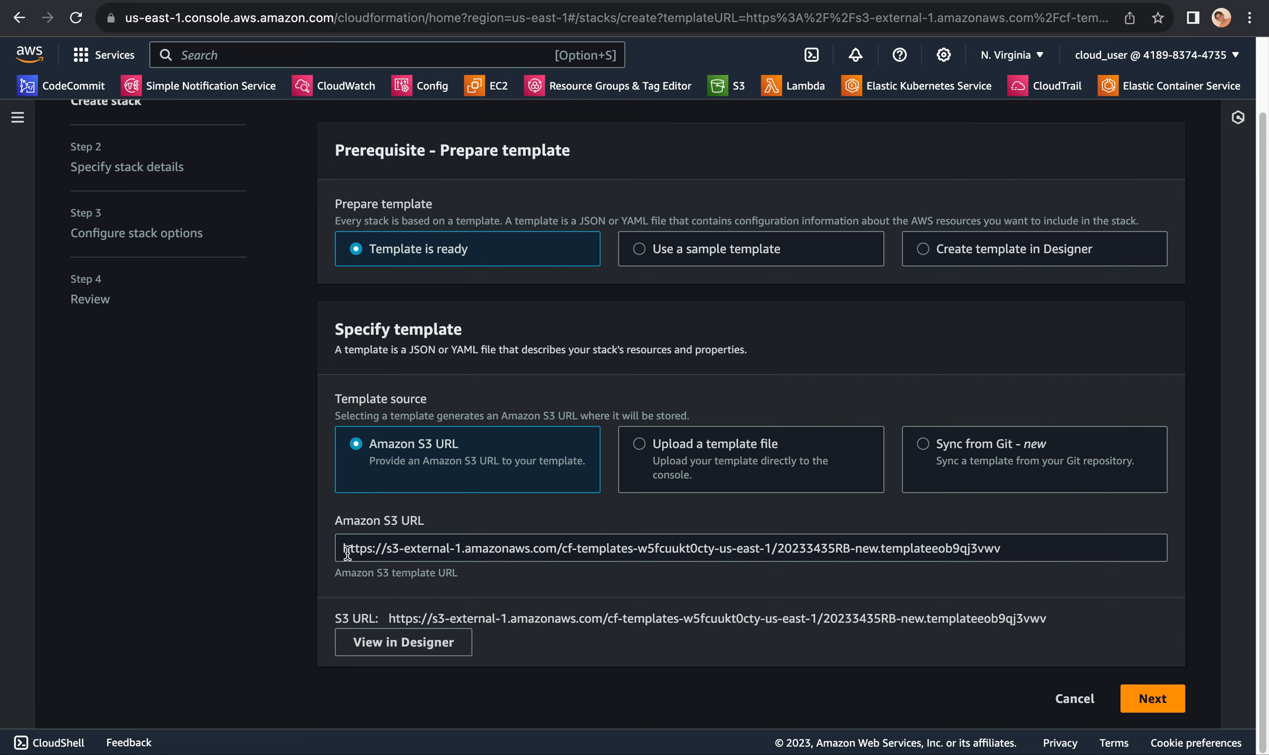
drag(345, 550, 1029, 544)
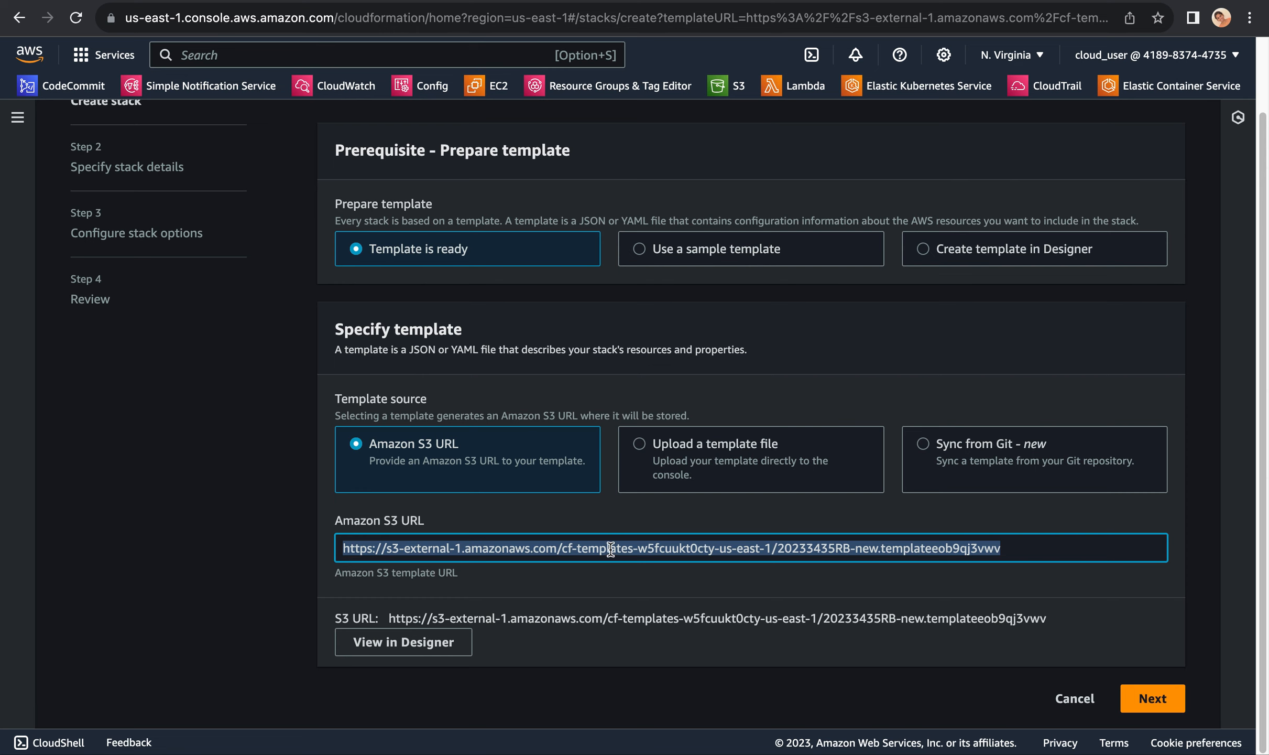
click(1050, 542)
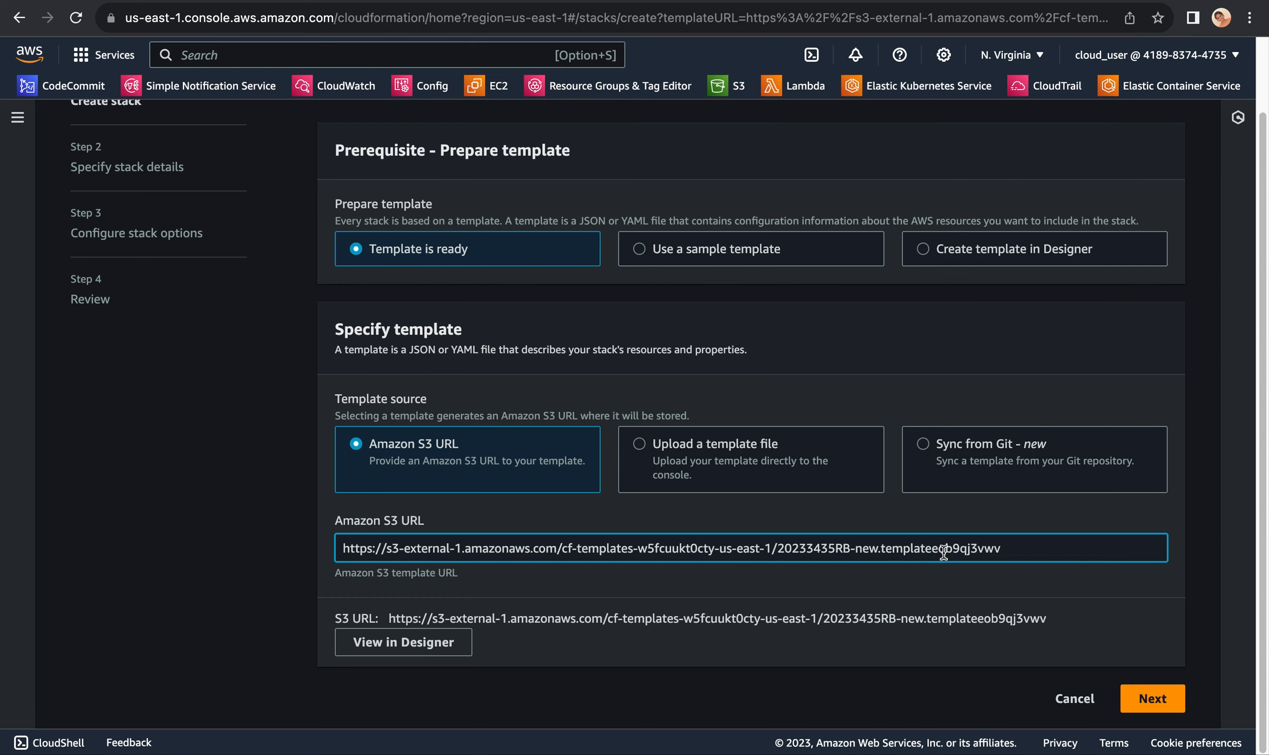
click(1139, 696)
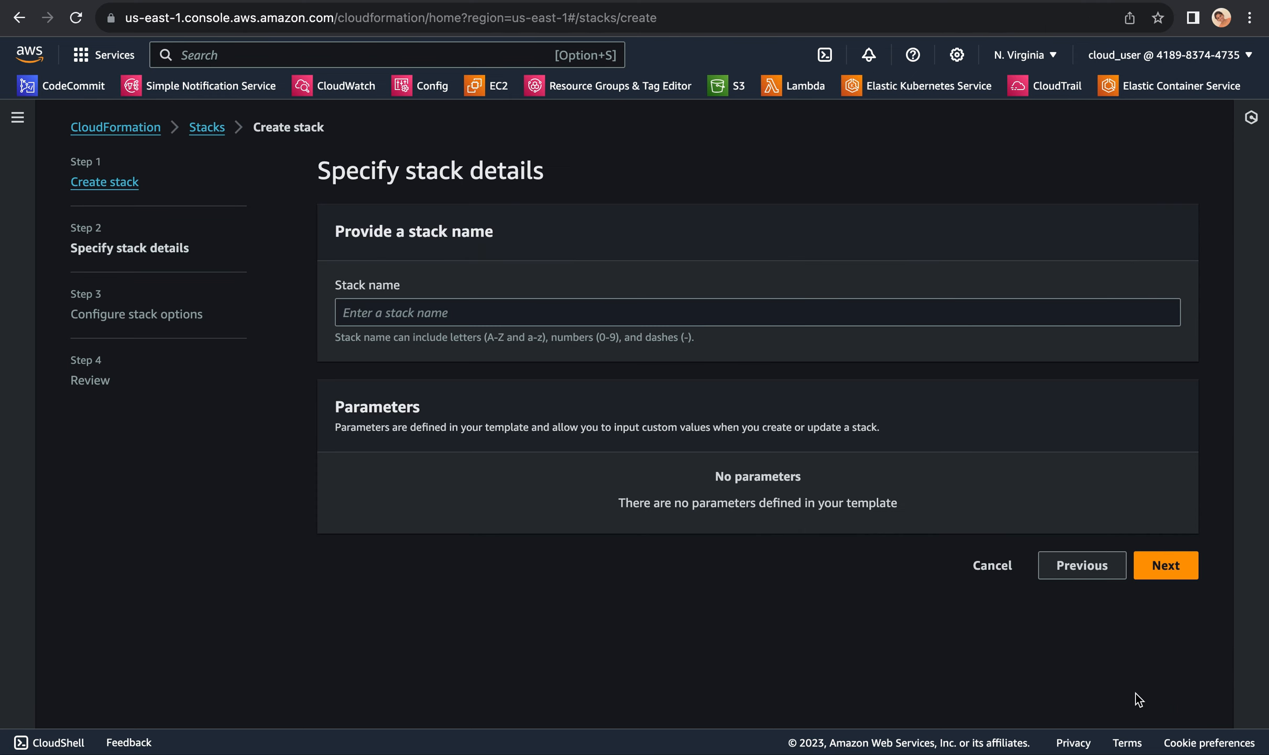
Step: Name the stack "cfmlab" and continue to the stack options
click(713, 310)
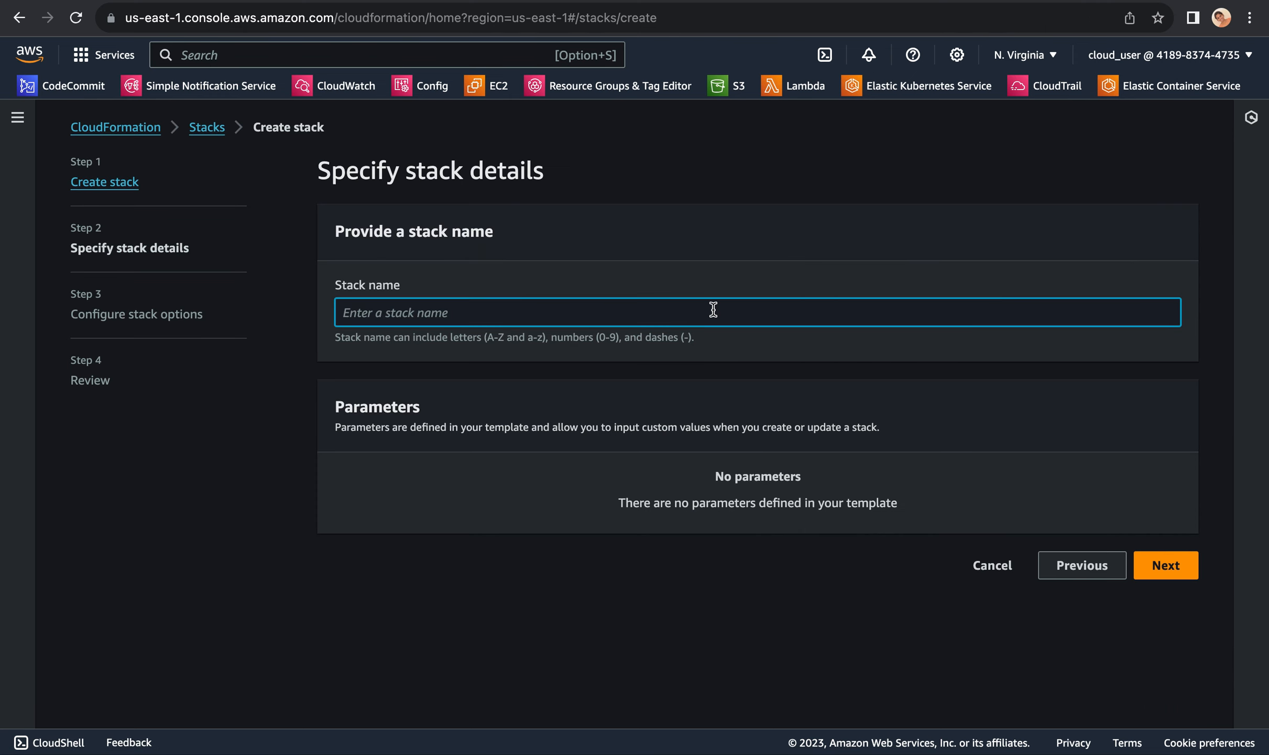
text(cfmlab)
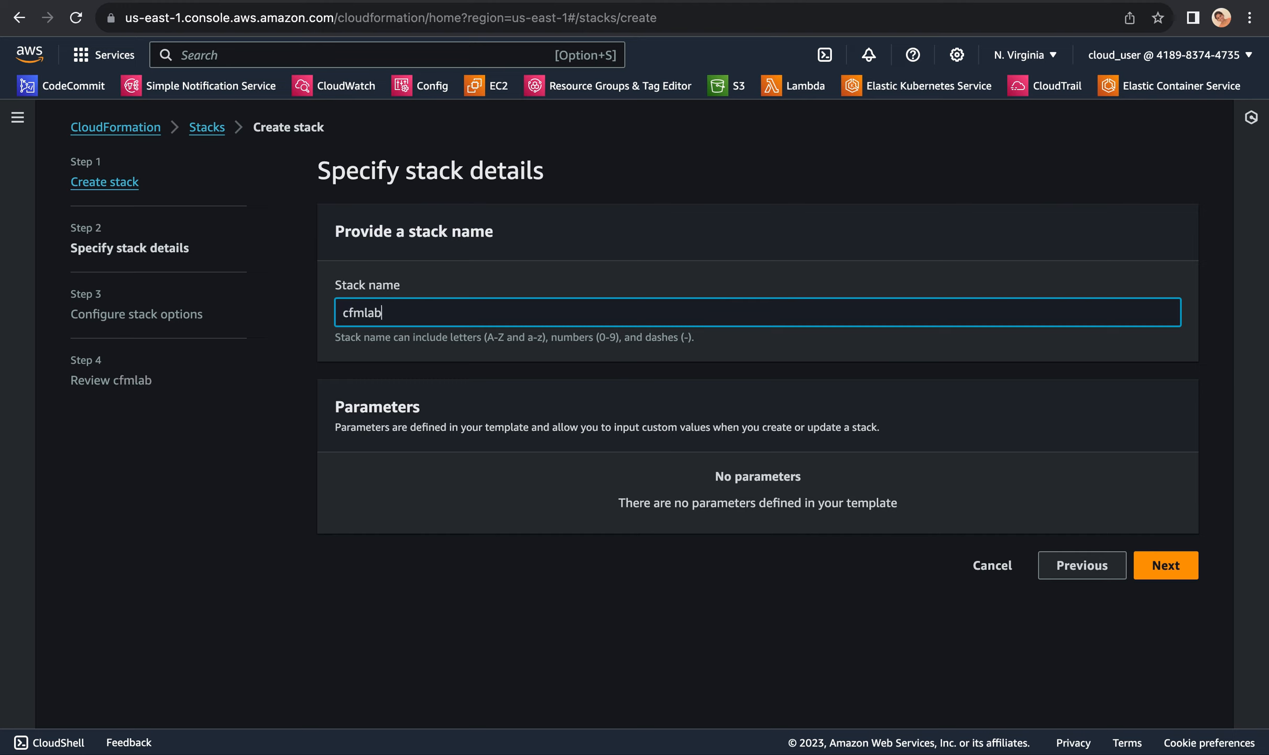
click(1162, 566)
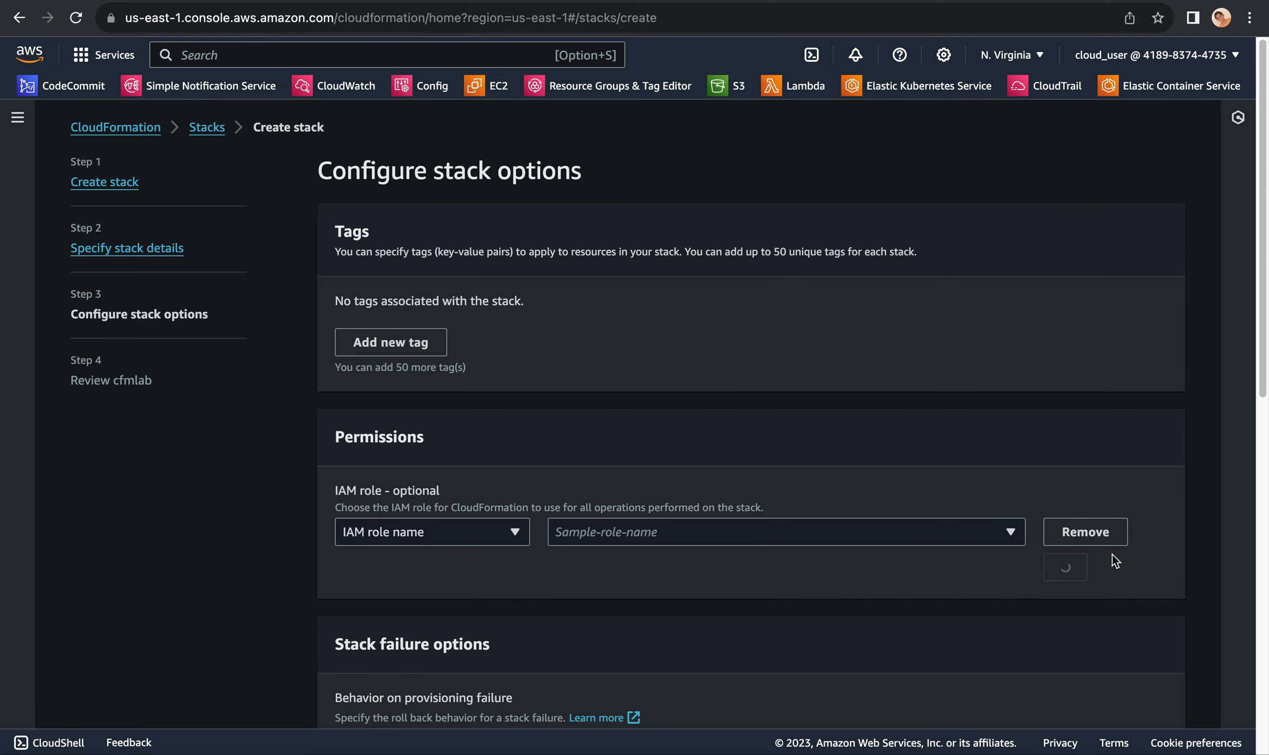
Step: Keep the default stack options and submit the cfmlab stack for creation
scroll(965, 370, down, 10)
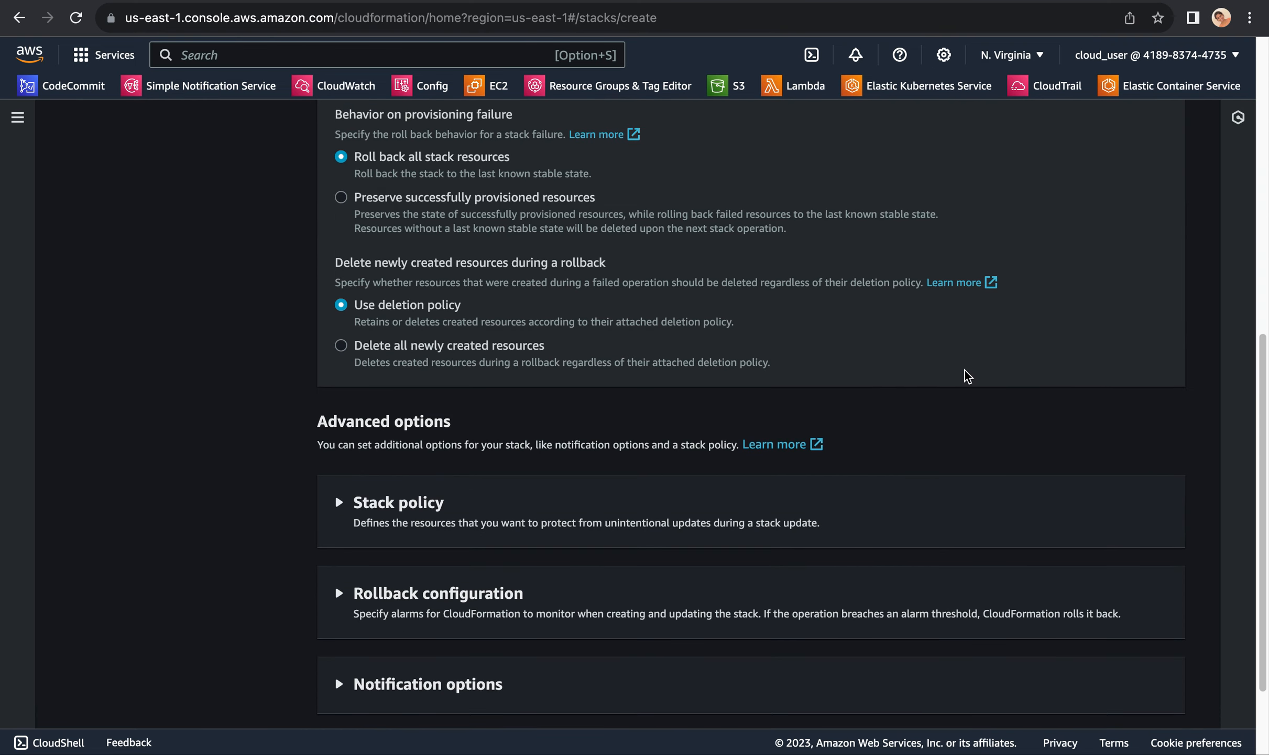
click(1135, 696)
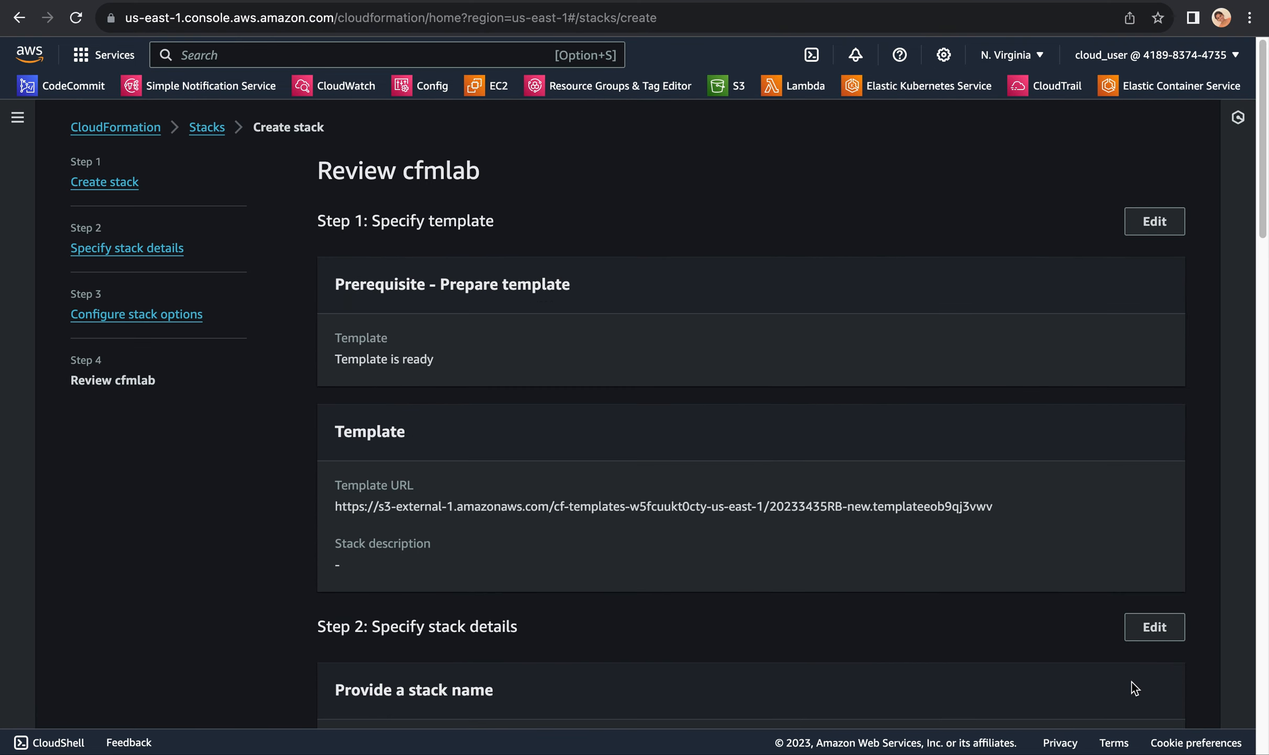
scroll(970, 443, down, 10)
scroll(971, 443, down, 10)
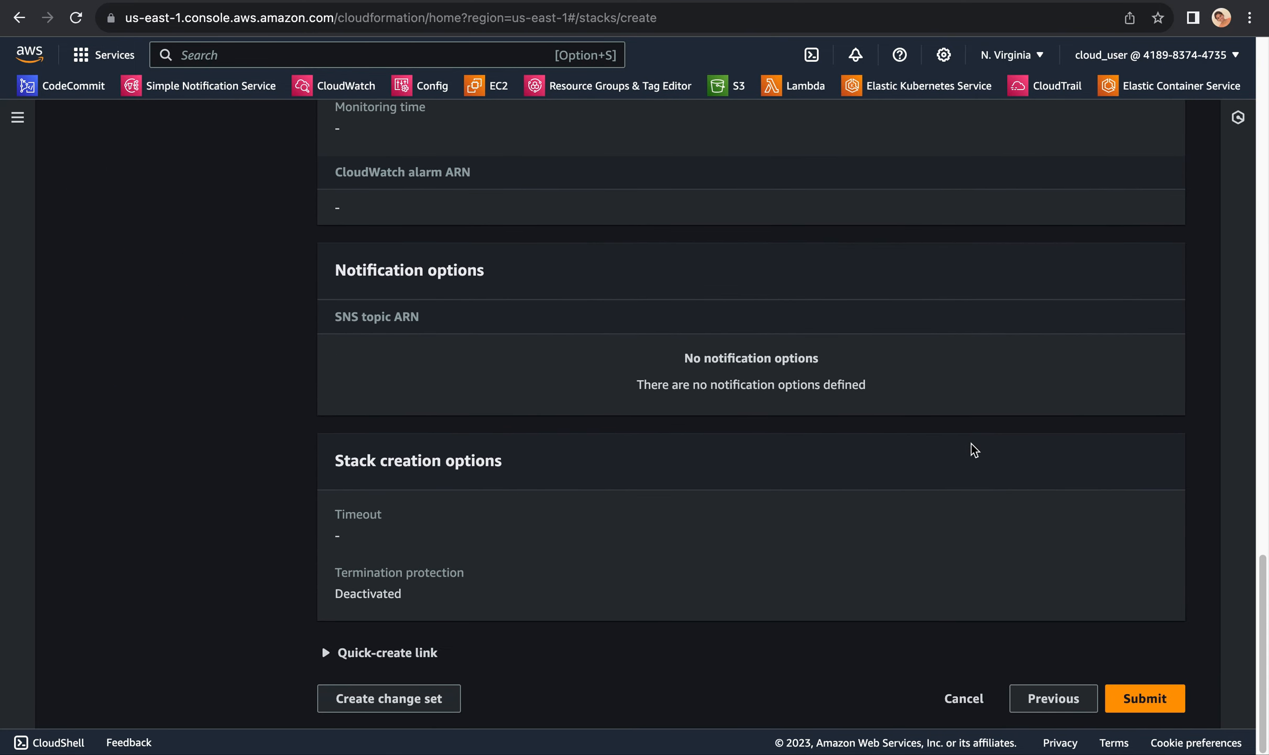
click(1136, 701)
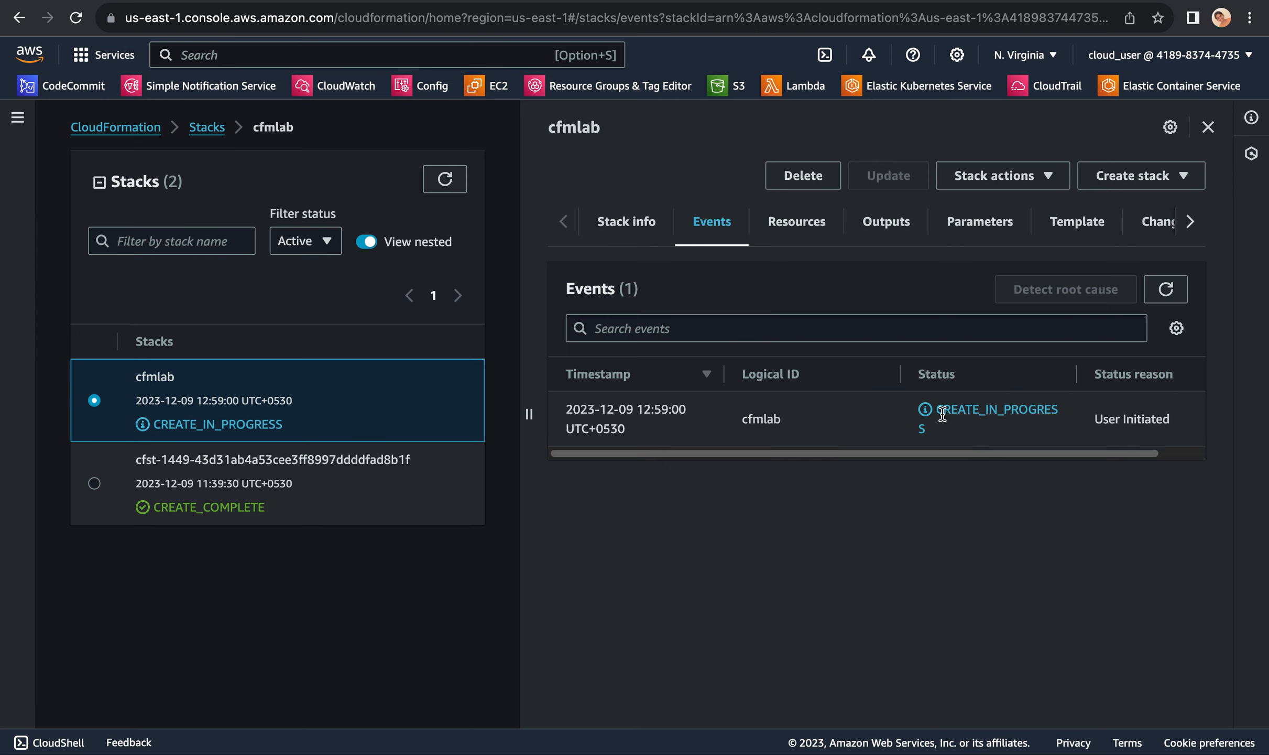
Step: Refresh the cfmlab stack's events repeatedly and check the creation status of the catpics resource
drag(938, 409, 1069, 409)
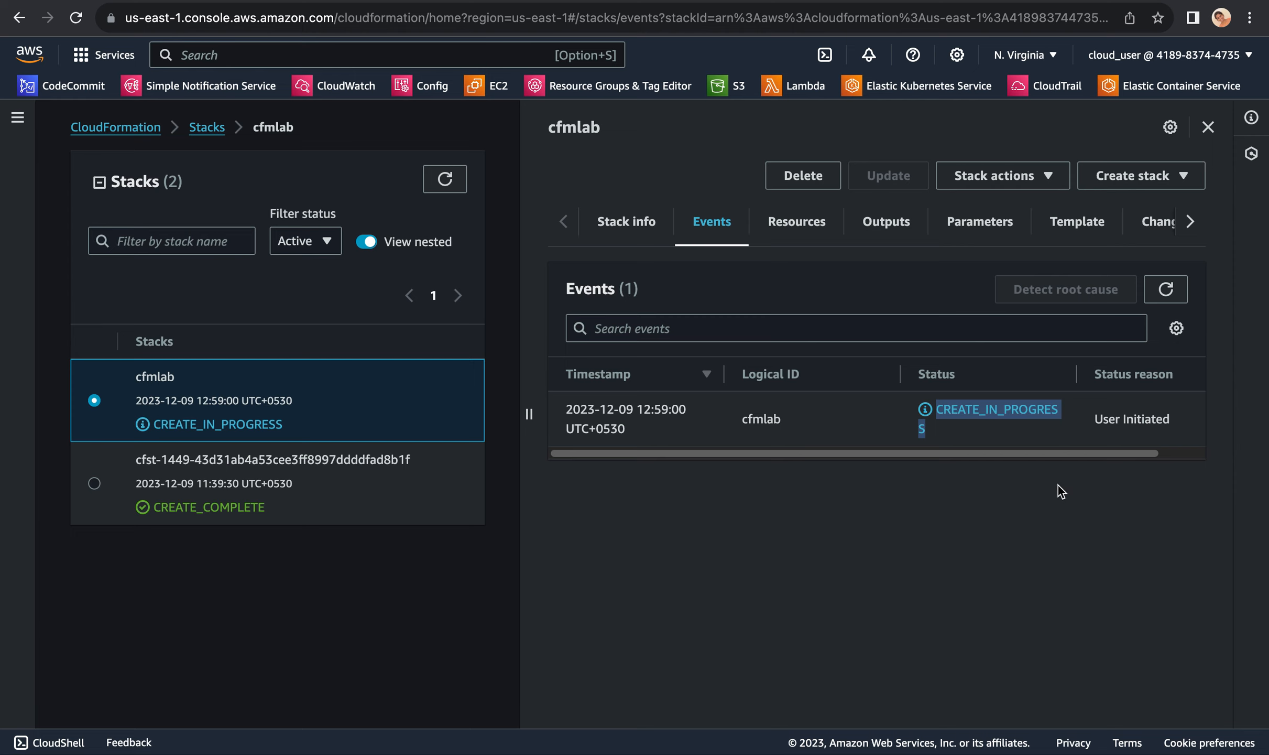
click(1166, 290)
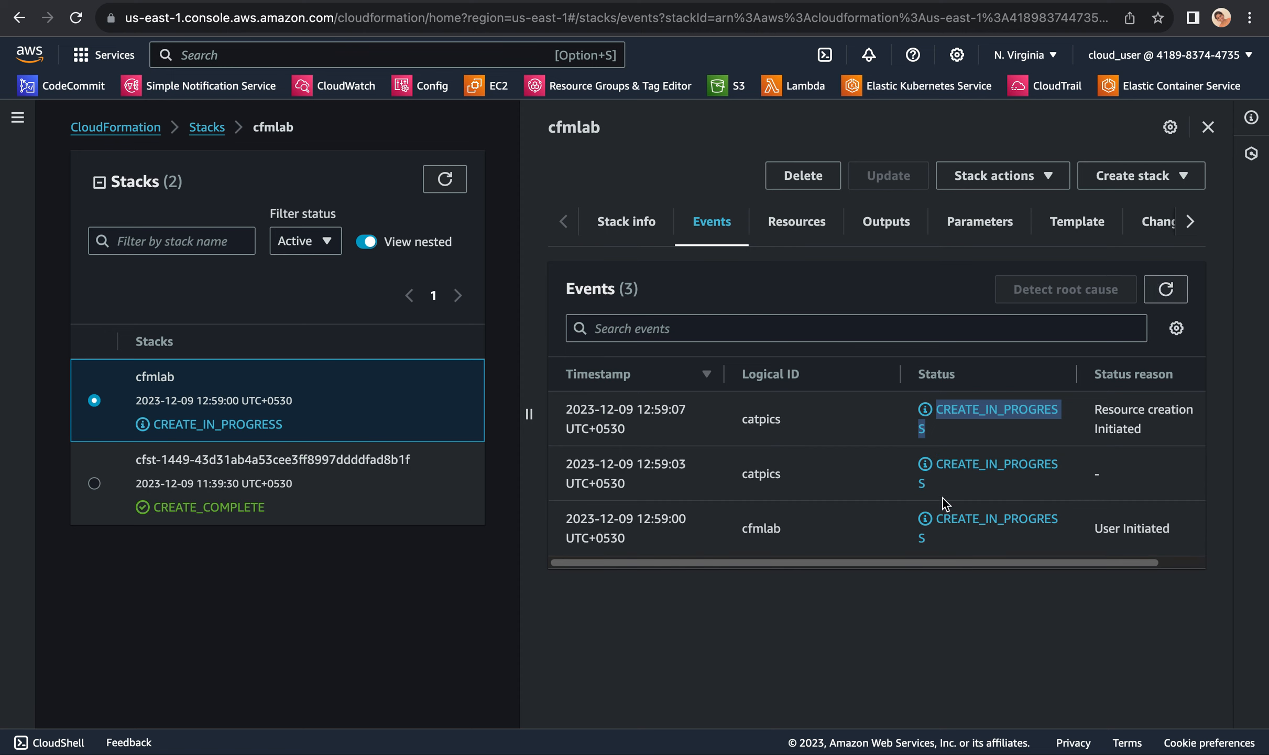
click(1167, 291)
click(1167, 292)
click(1168, 296)
click(1172, 290)
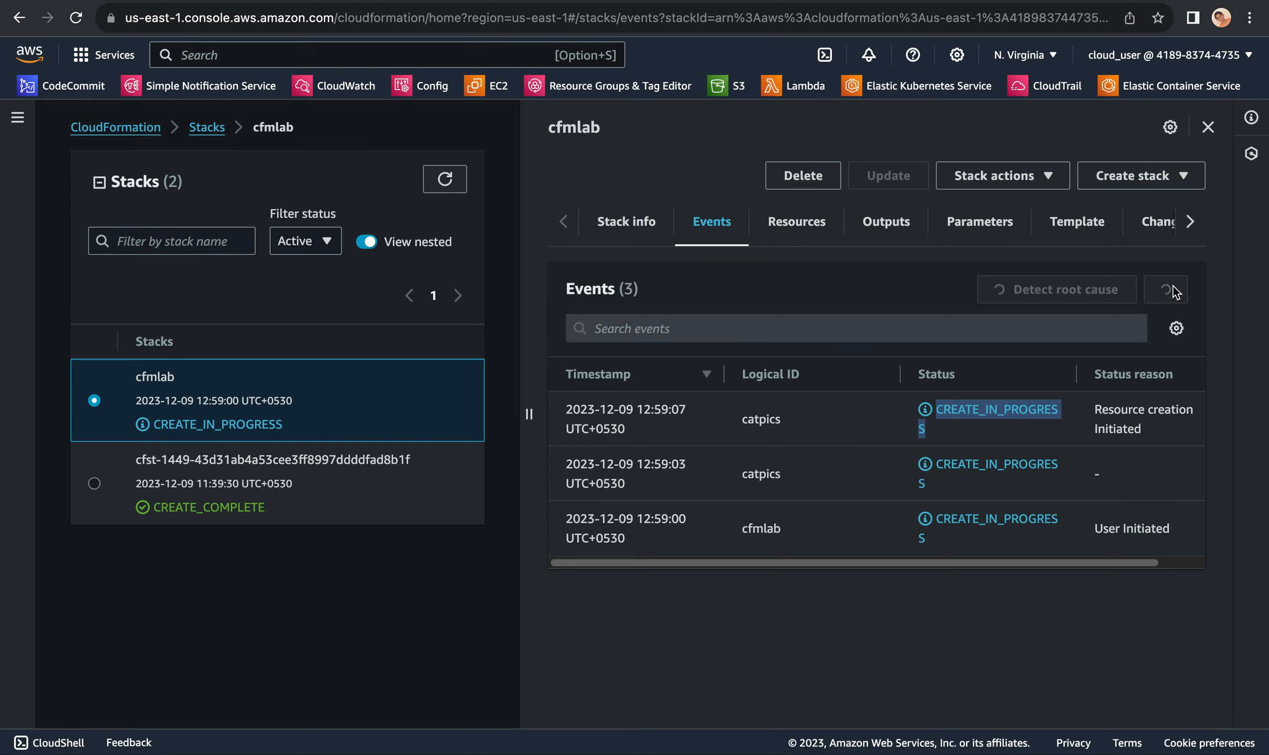
click(1172, 290)
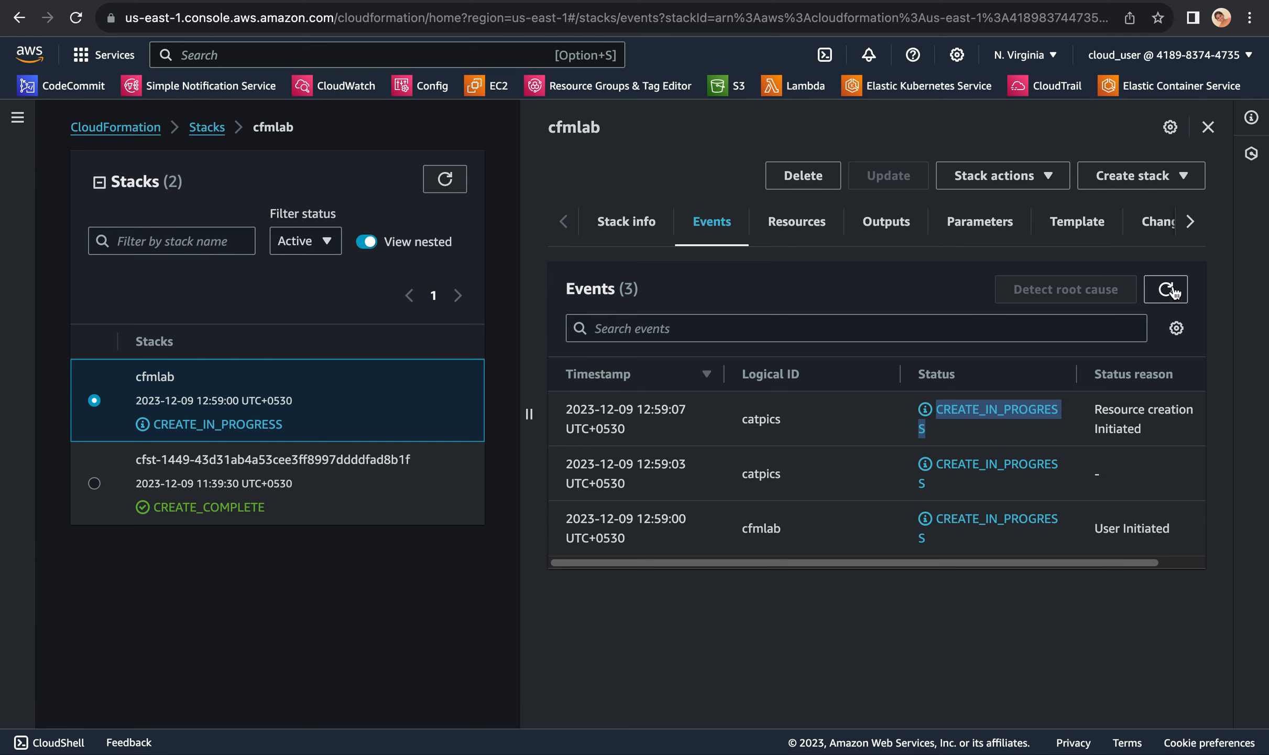
click(1173, 290)
click(1173, 290)
click(1173, 290)
click(1173, 290)
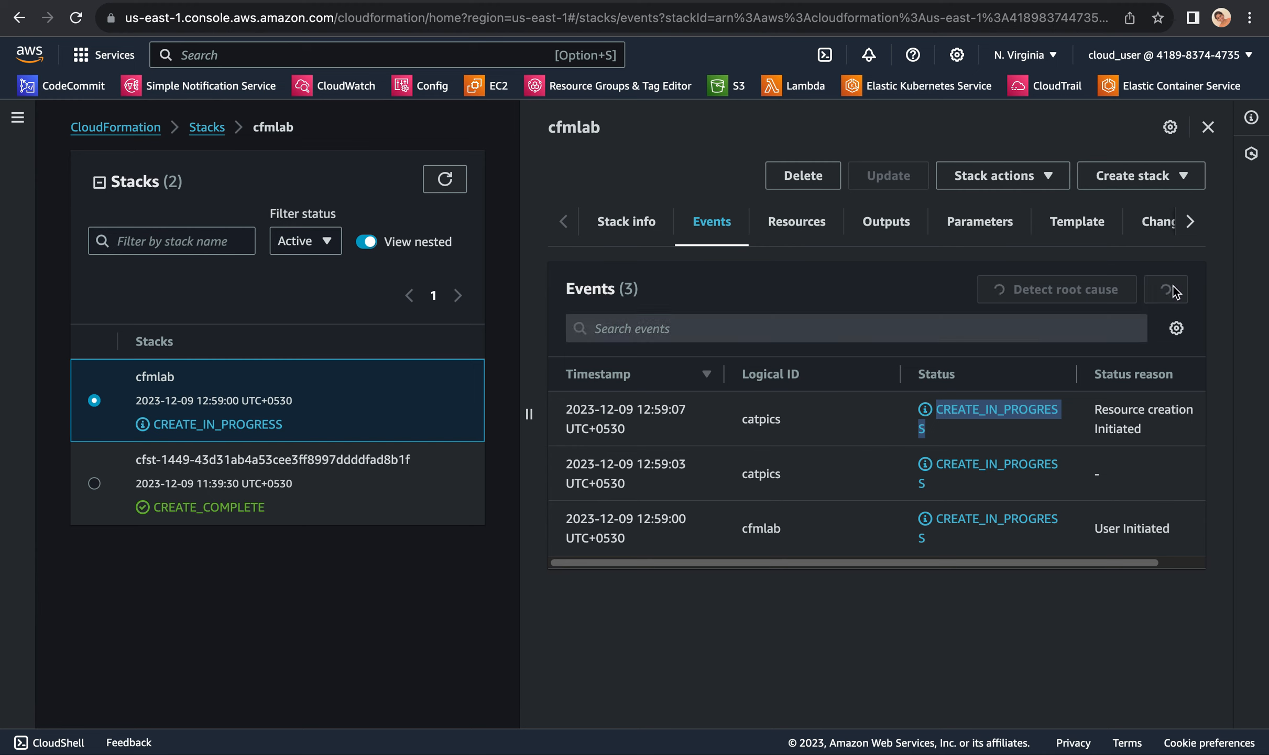
click(1173, 290)
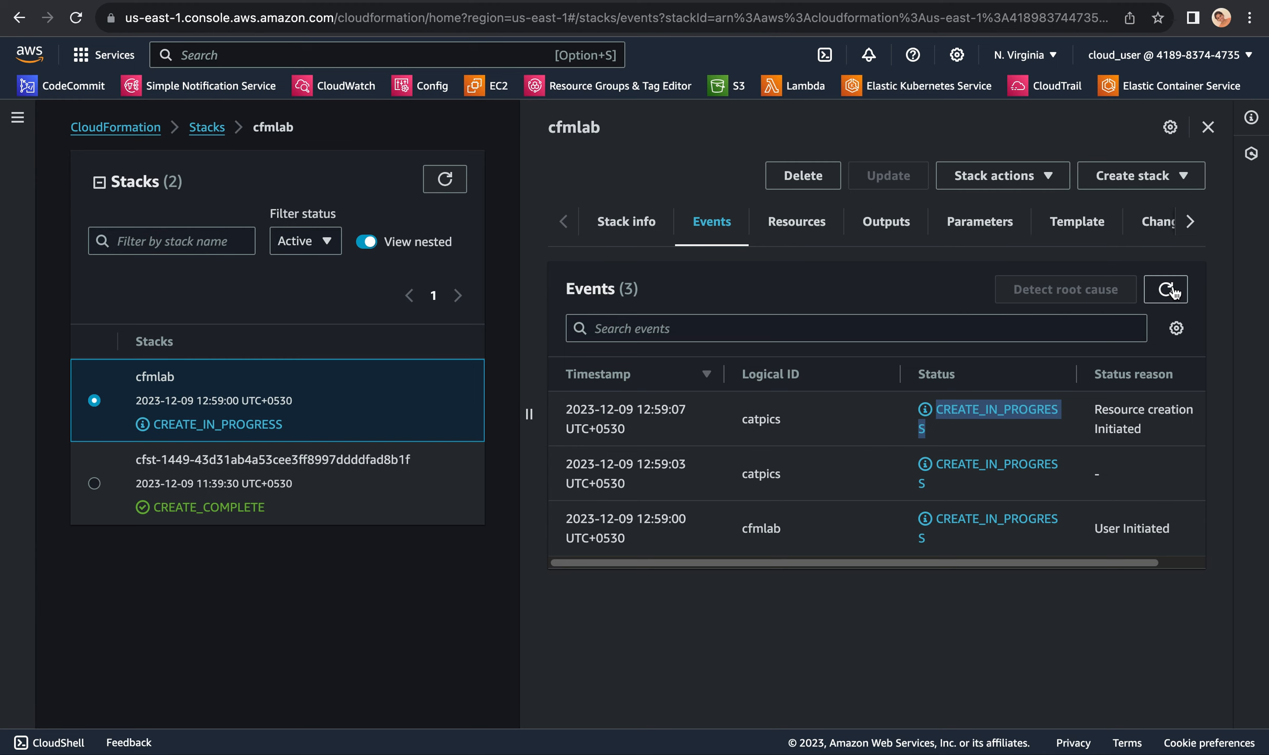
click(1173, 289)
click(1172, 290)
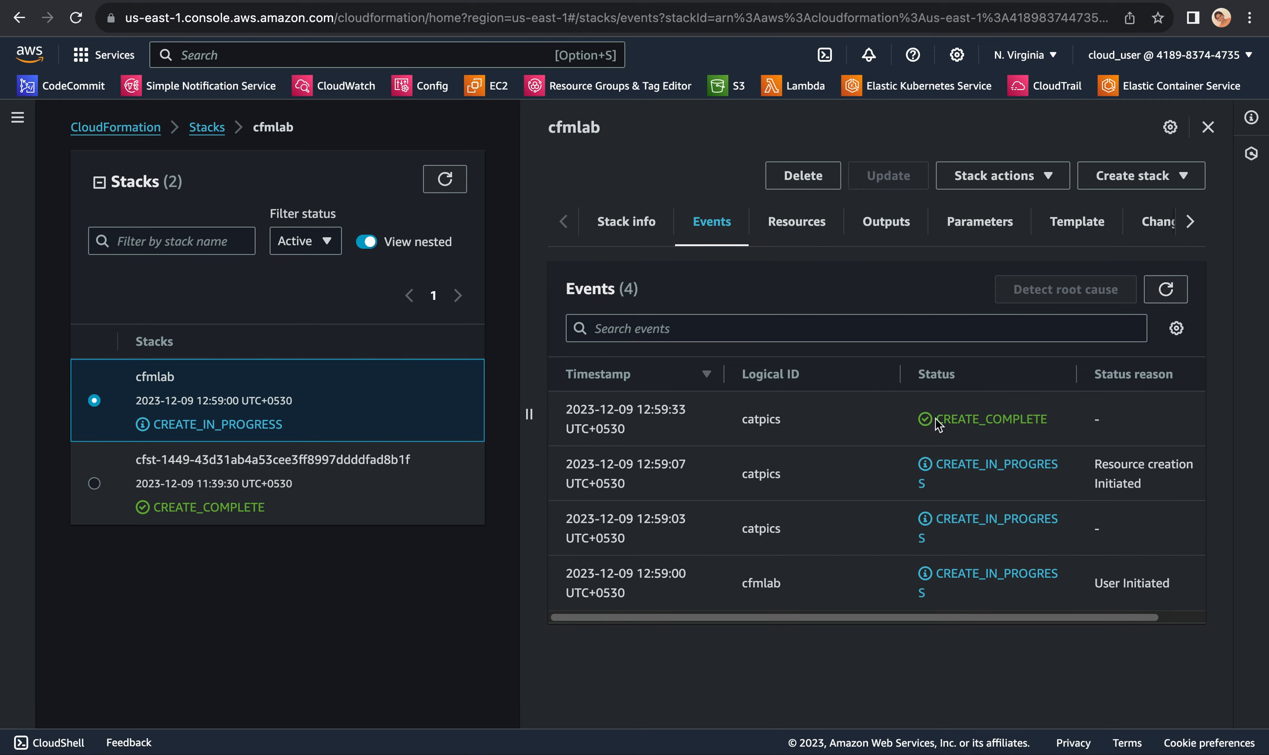
drag(934, 420, 1074, 422)
drag(748, 418, 828, 423)
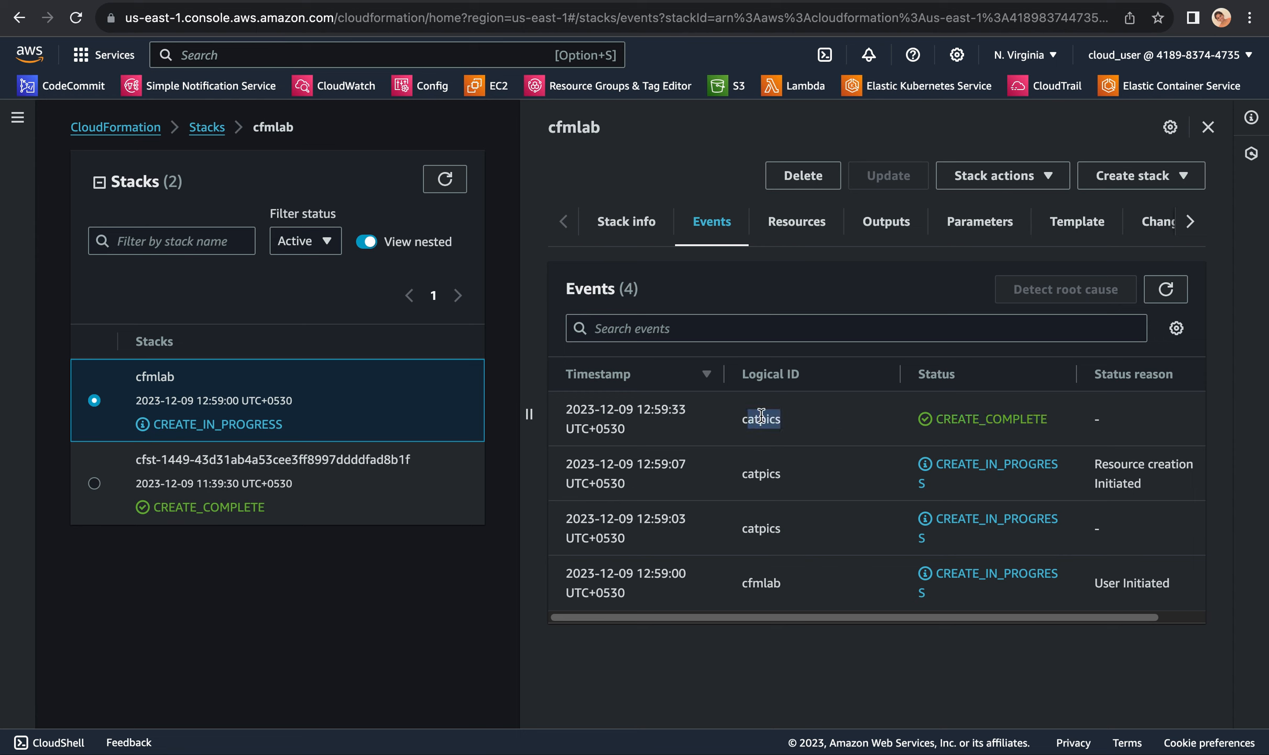
Step: Search for s3, open the S3 service and examine the parts of the stack-created catpics bucket's name
click(240, 50)
text(s3)
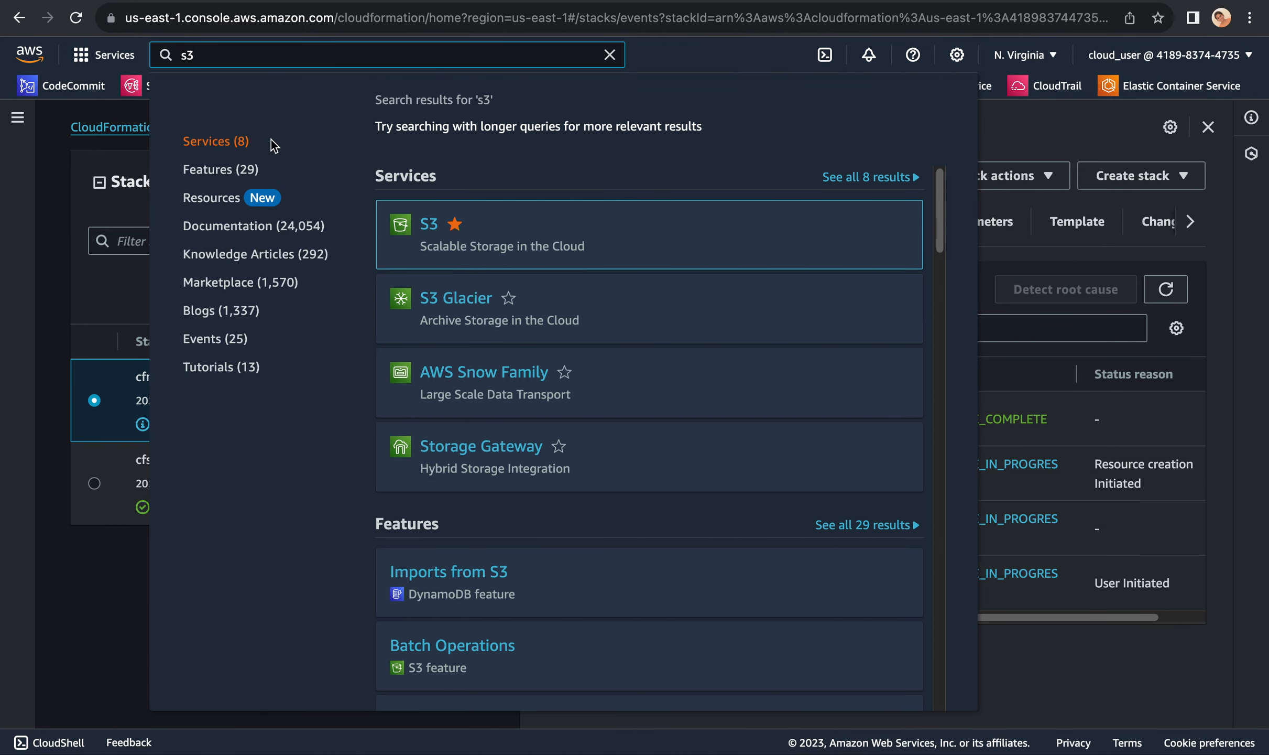
click(428, 225)
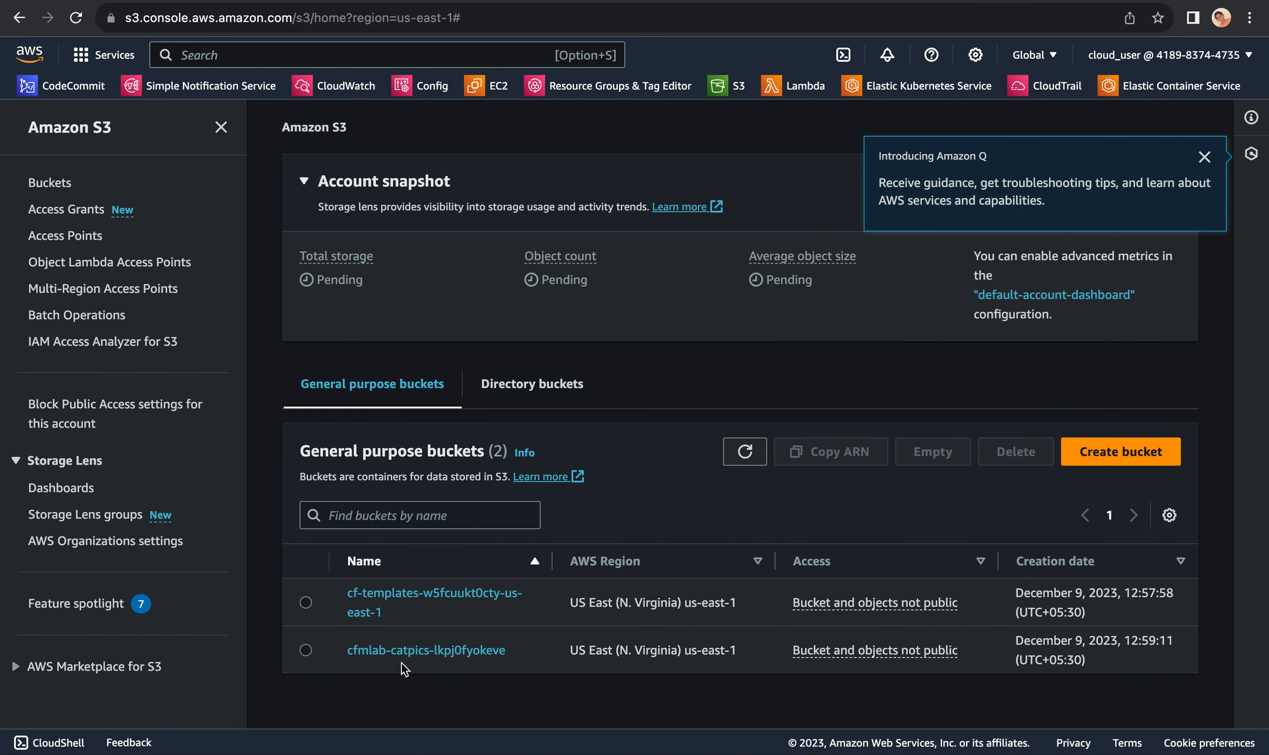
drag(395, 656, 434, 655)
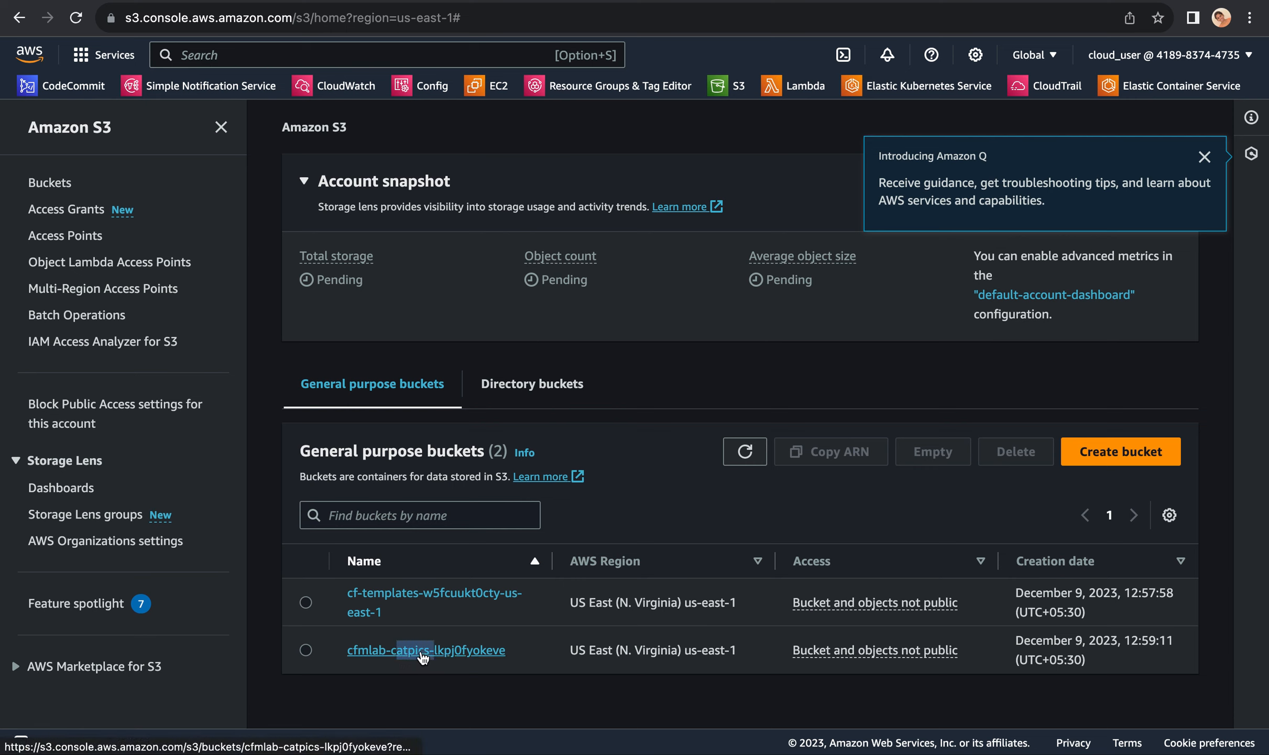
click(475, 675)
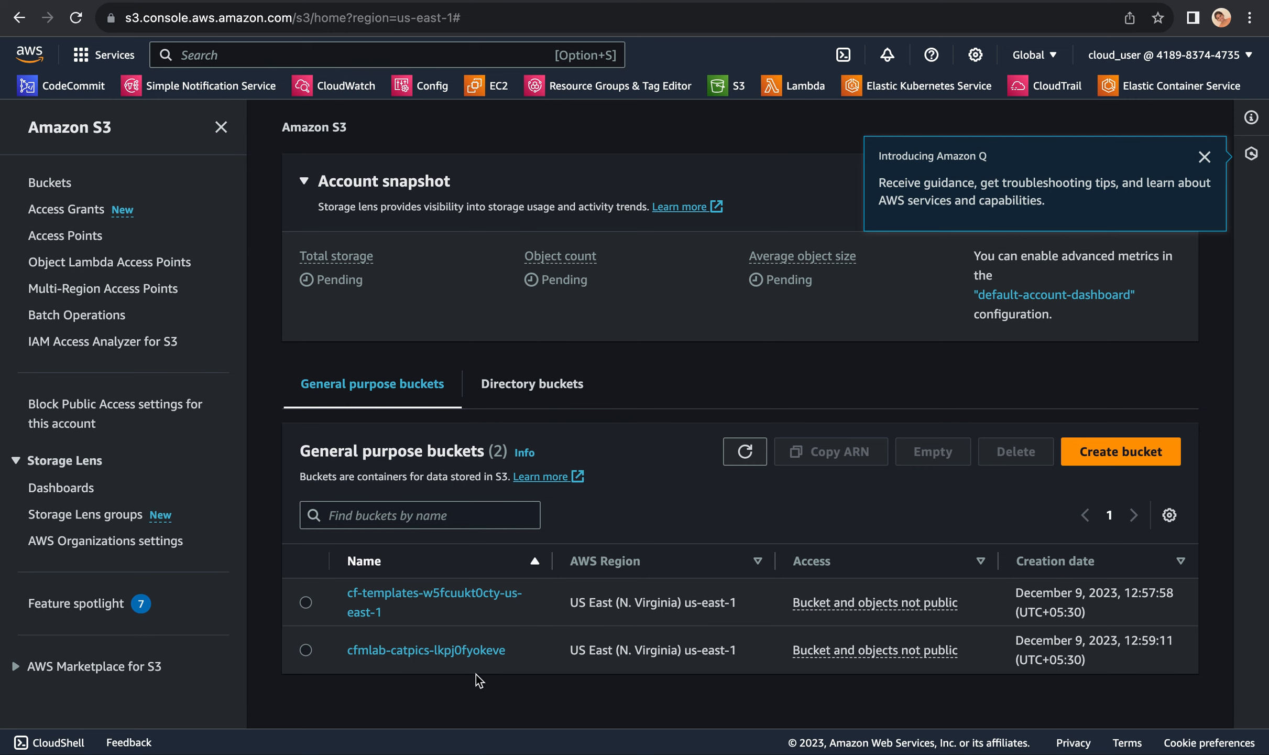
drag(343, 651, 386, 649)
drag(430, 655, 396, 653)
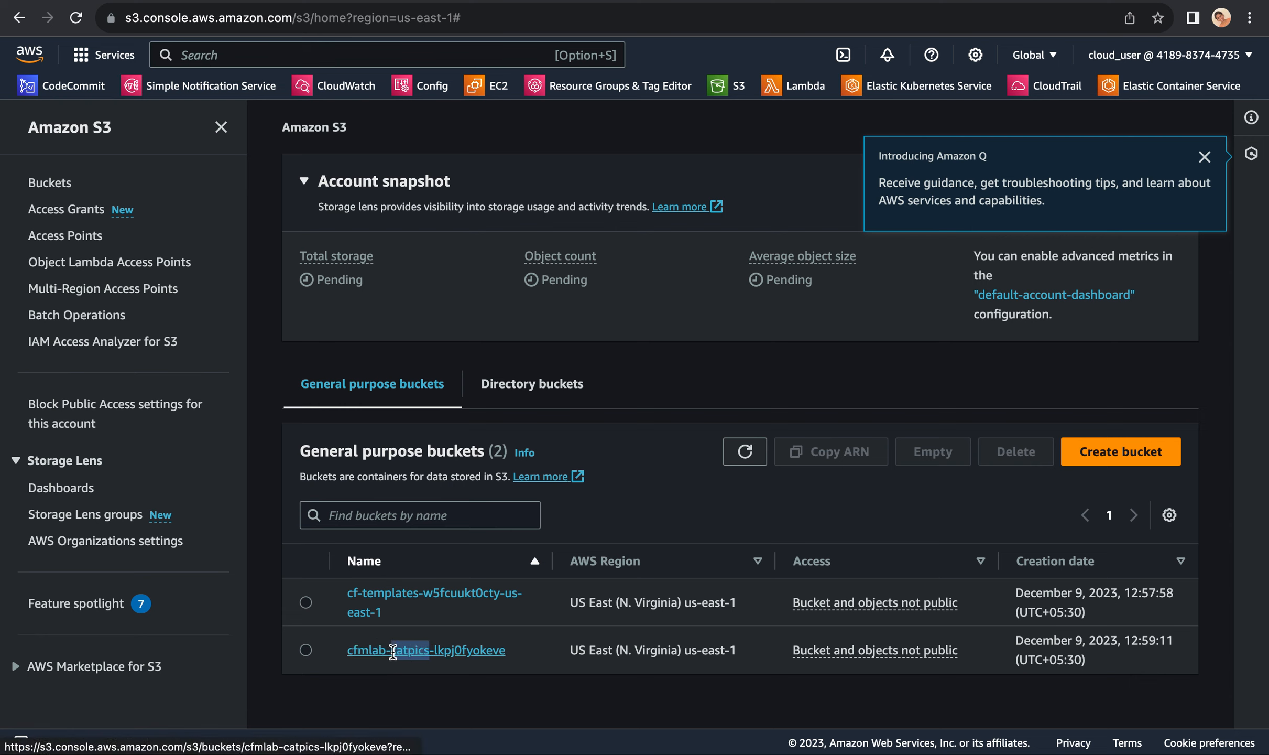
drag(525, 652, 433, 651)
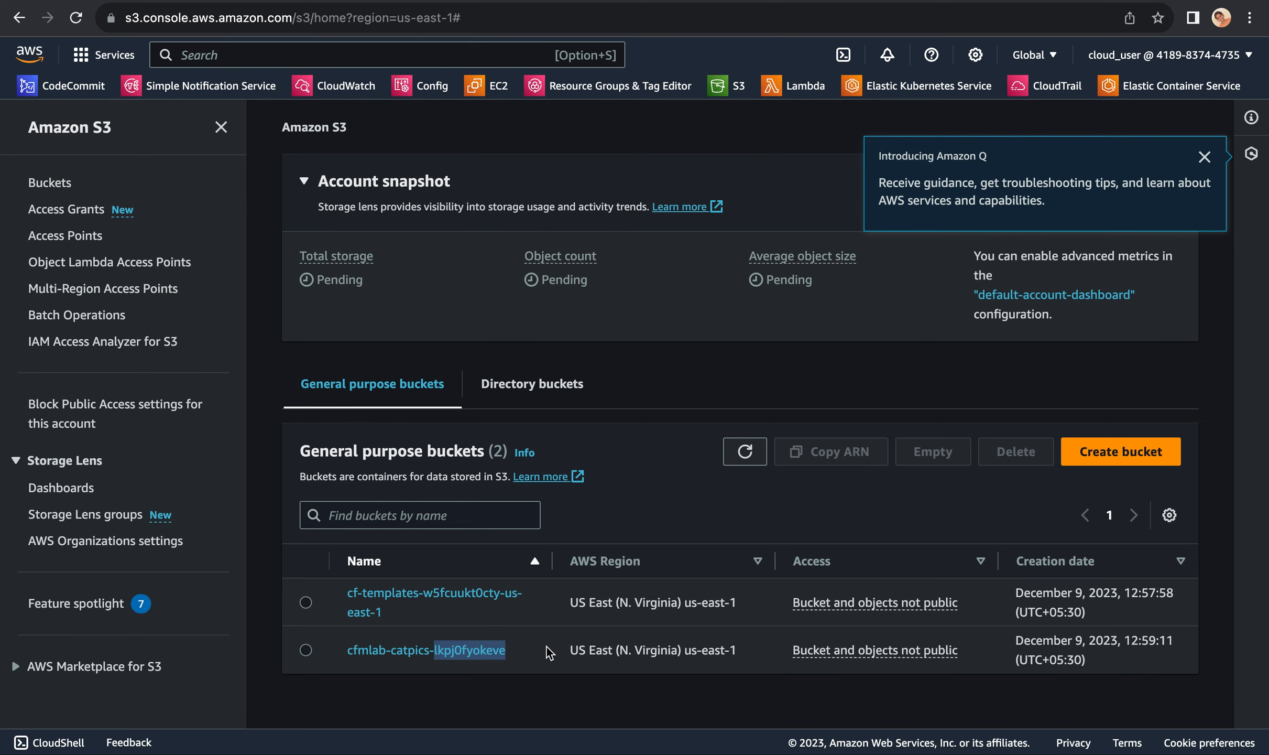
click(533, 654)
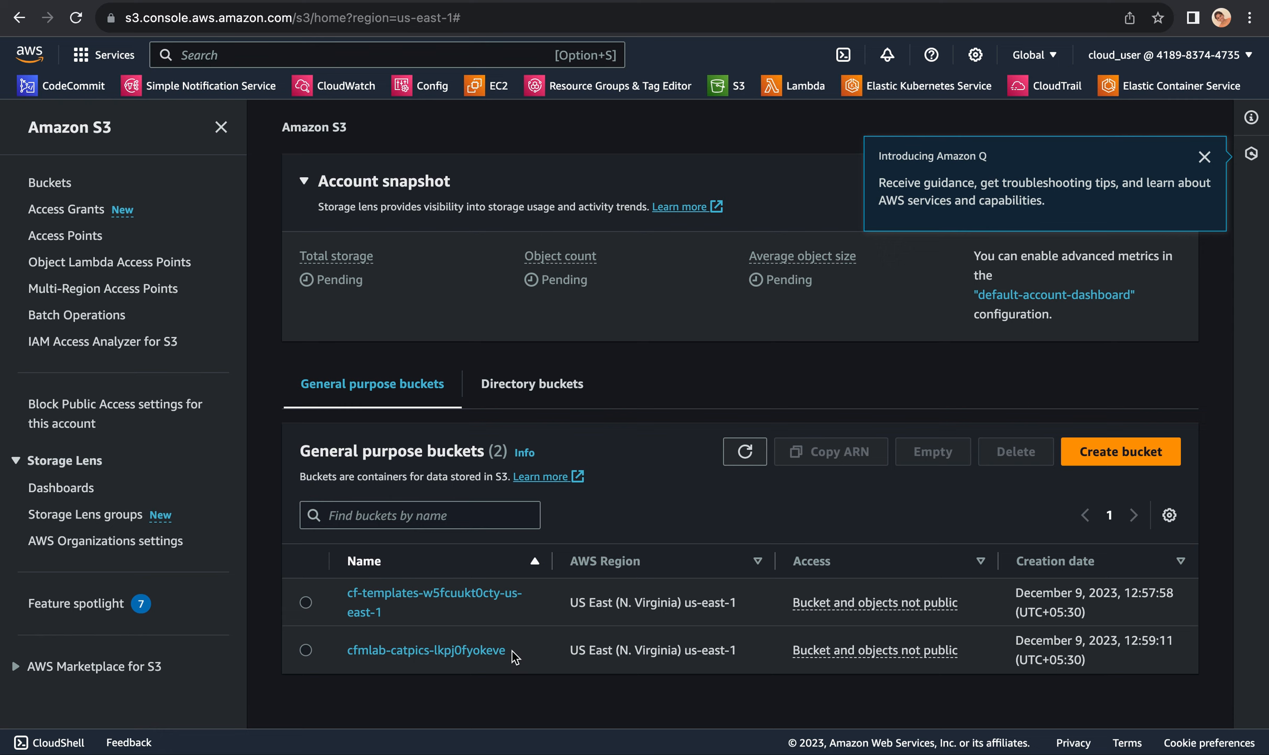
drag(511, 651, 391, 650)
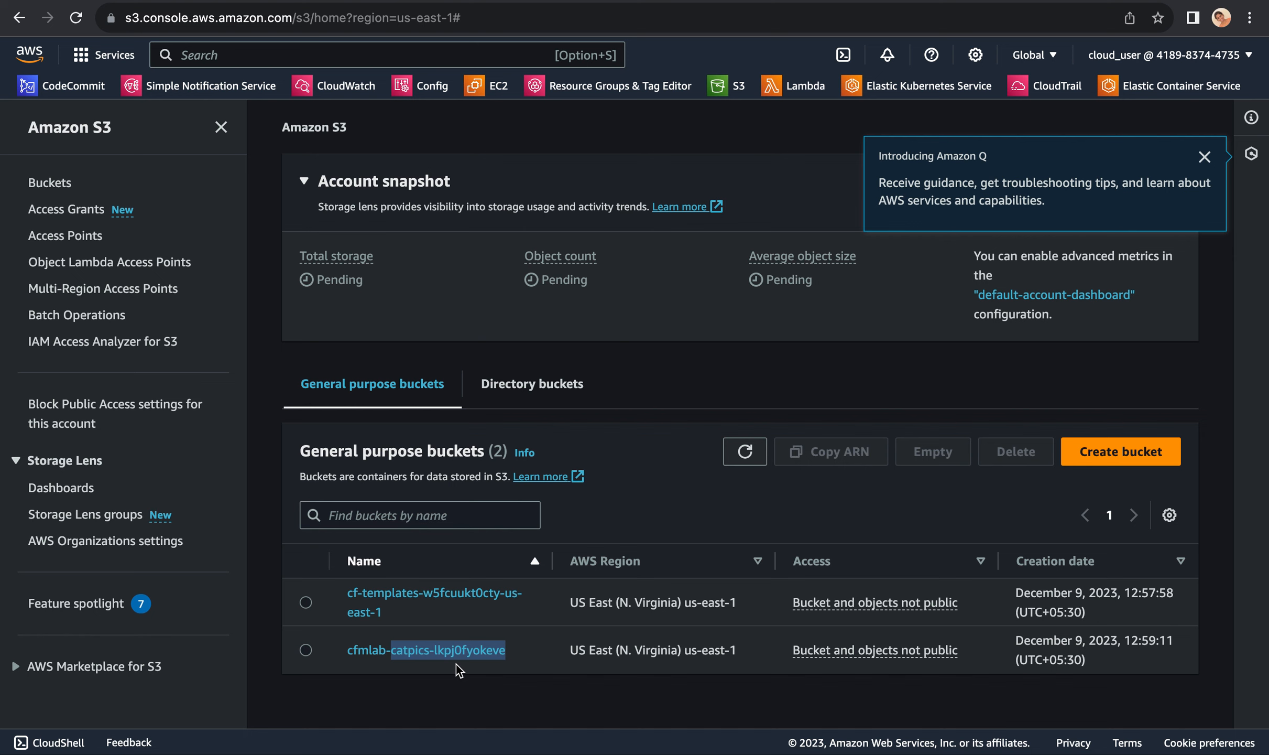
Step: Switch to the text editor and review the third lab item about updating the template in the notes file
key(super+Tab)
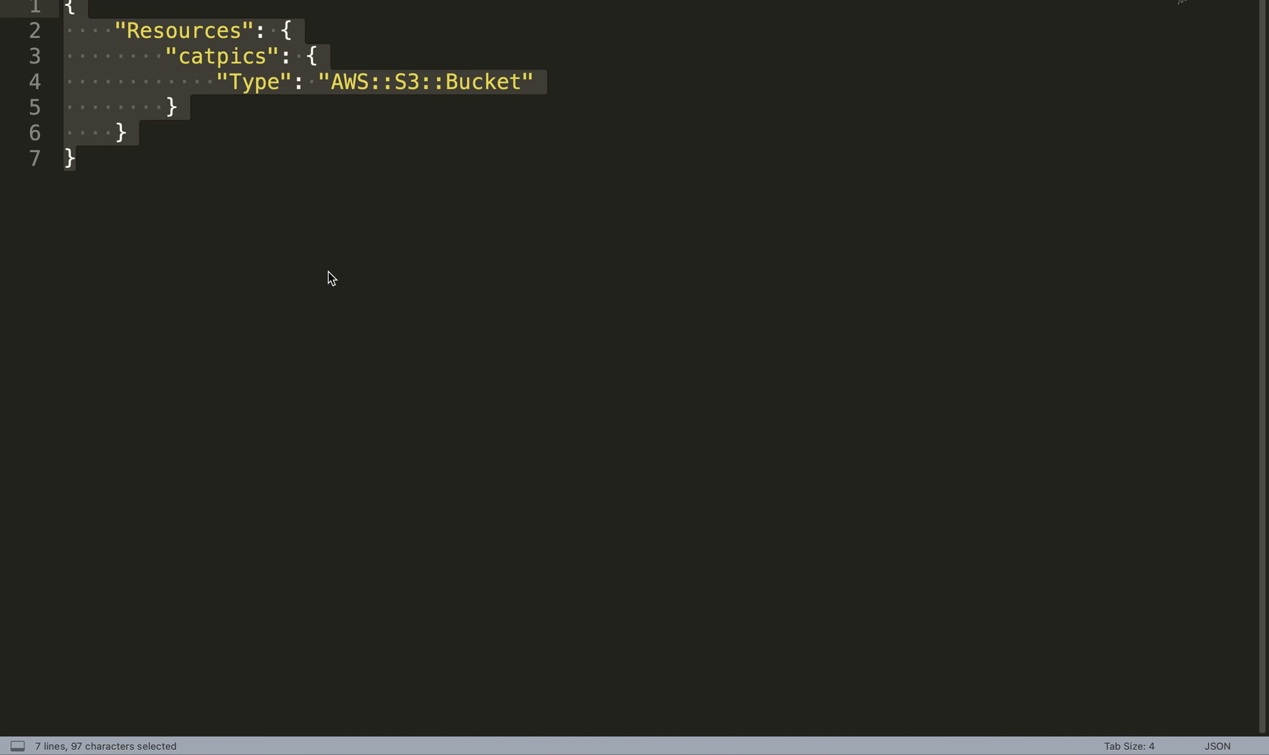
click(284, 192)
click(435, 0)
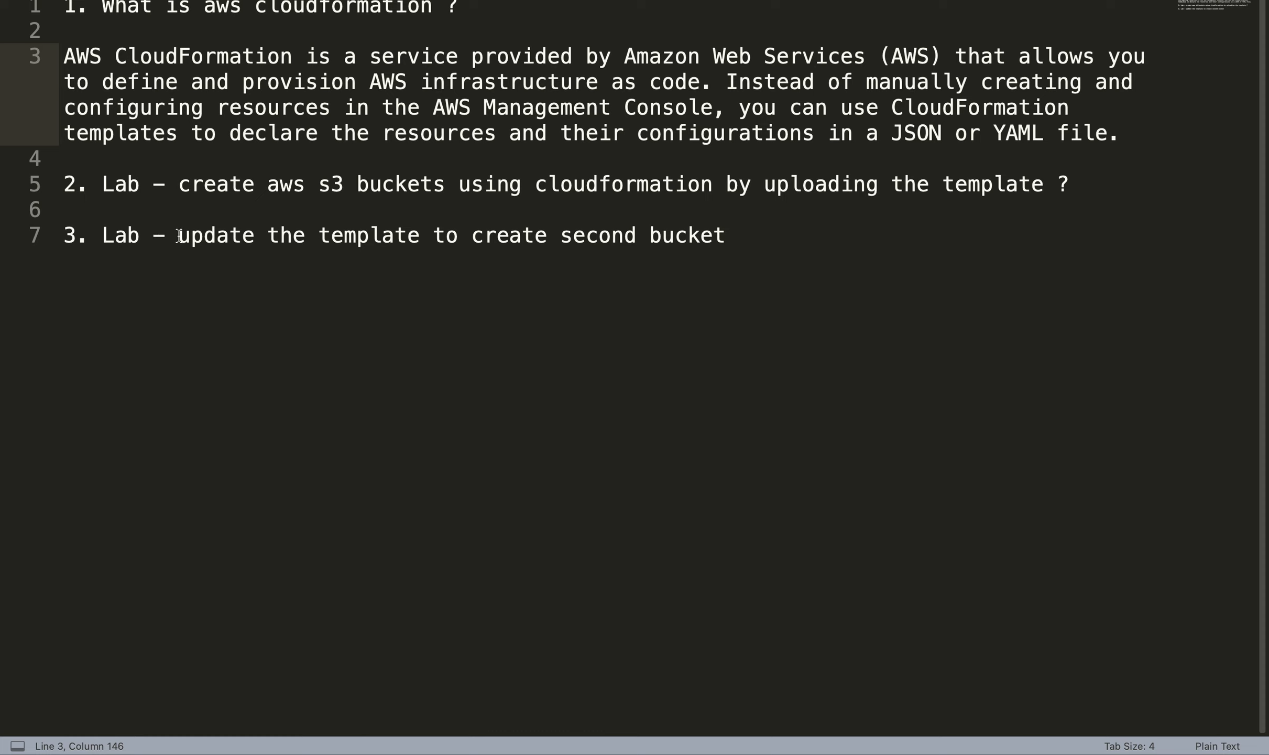
drag(179, 235, 758, 234)
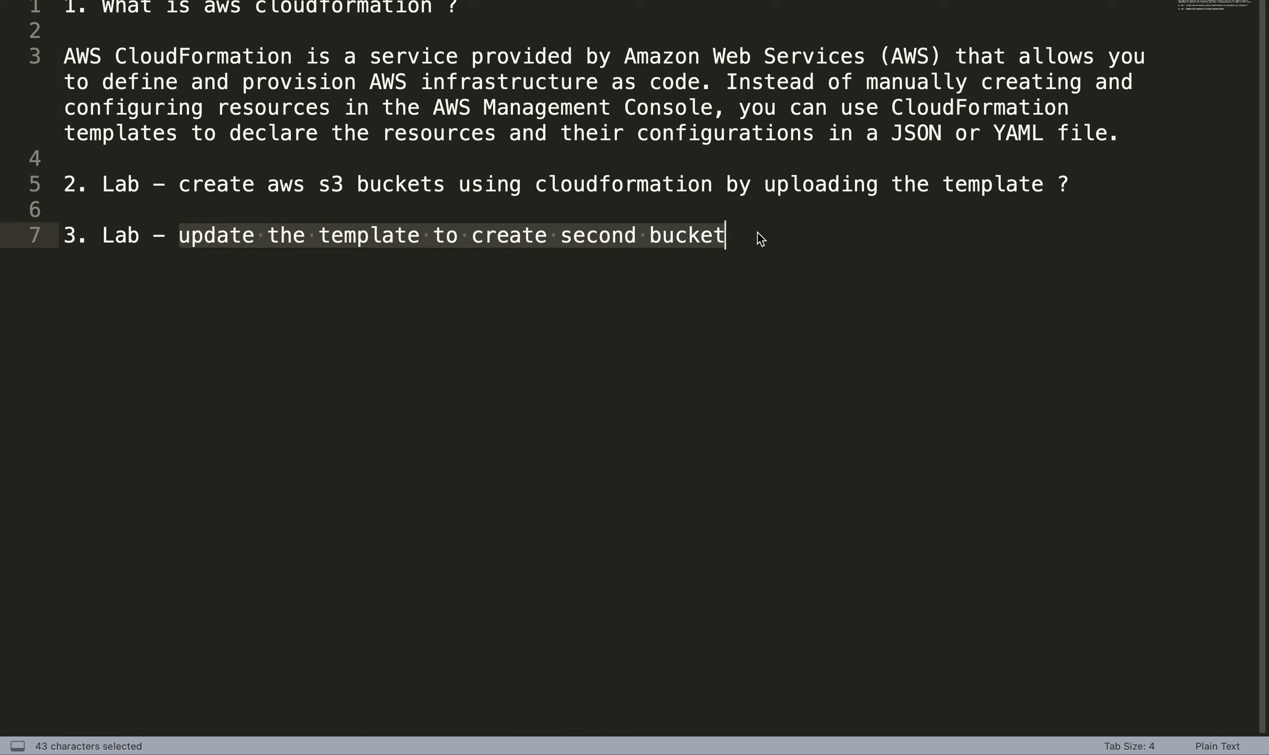
click(758, 235)
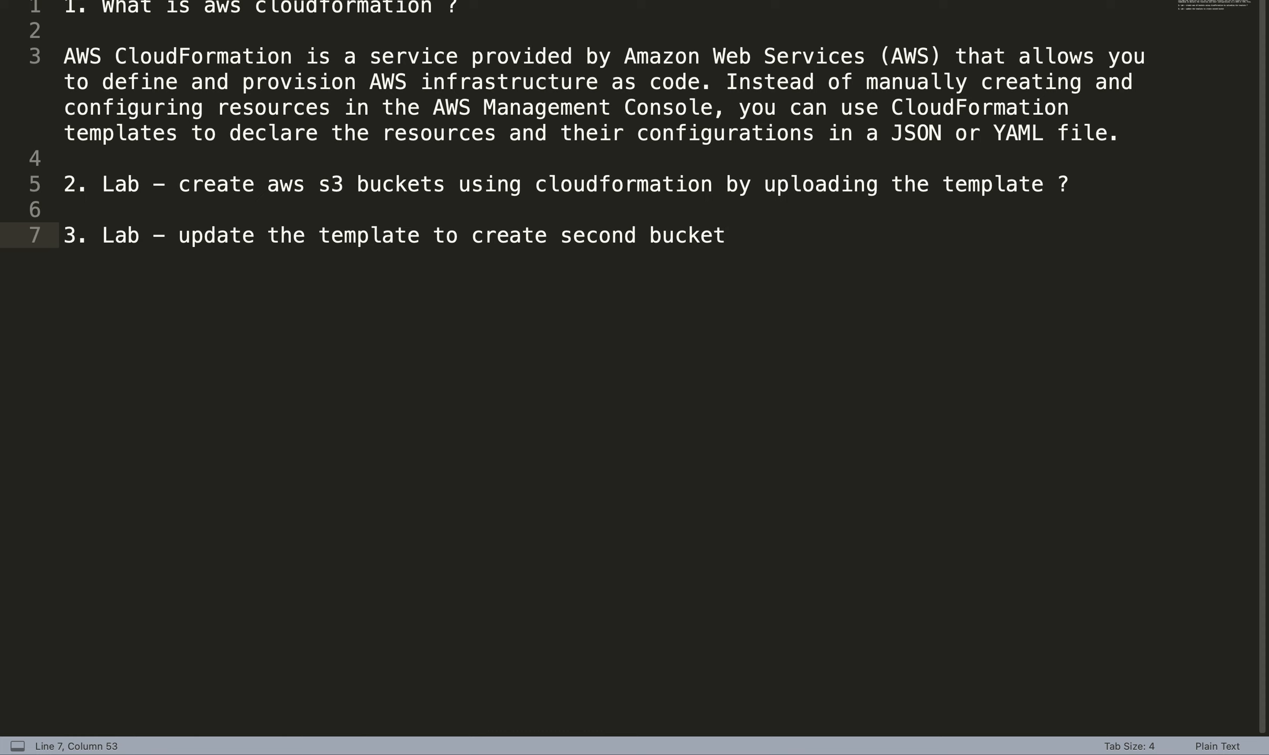
Step: Compare the one-bucket and two-bucket JSON templates, then copy the entire template that defines both catpics and dogpics
click(273, 1)
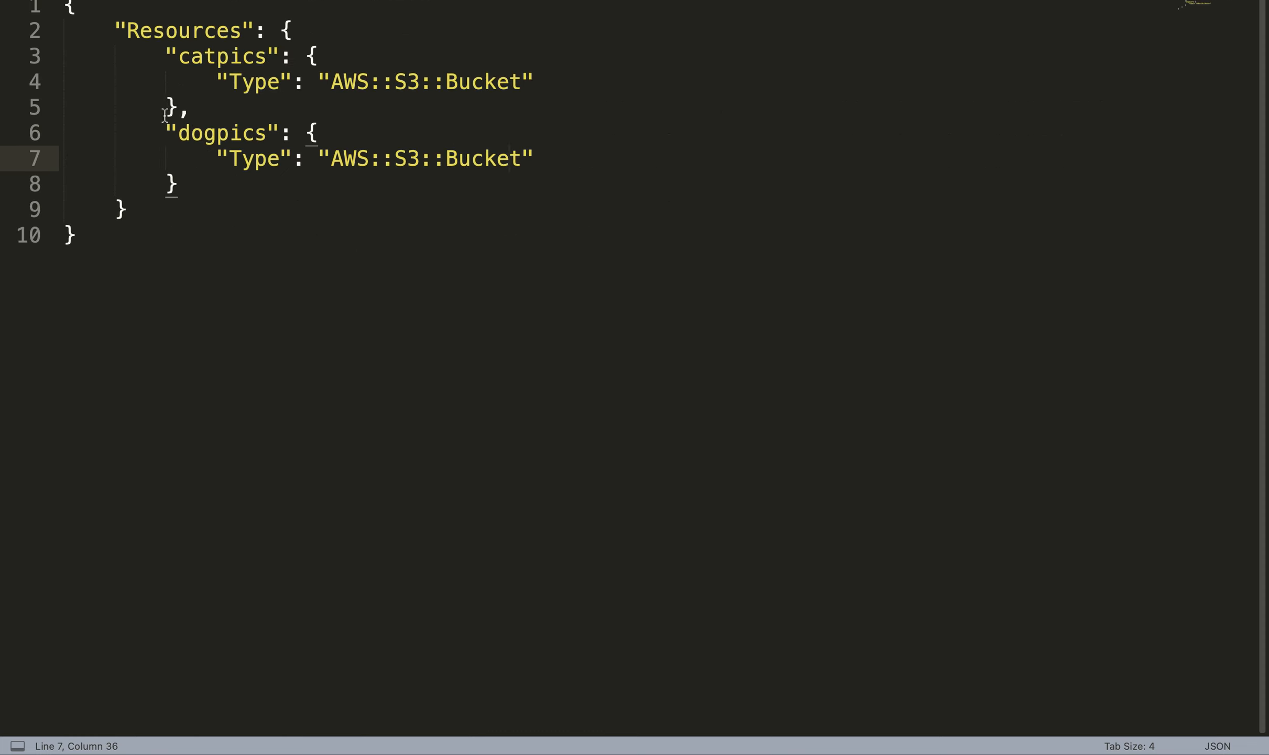
drag(166, 131, 218, 182)
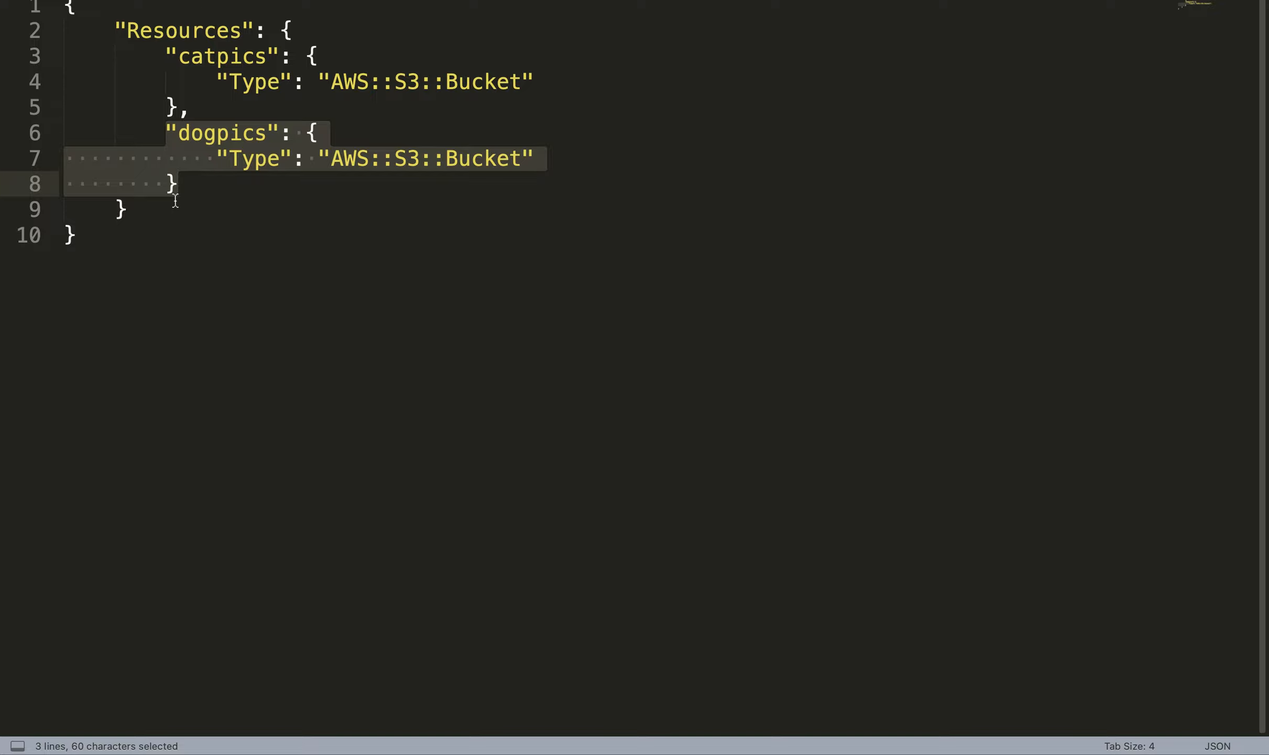
click(105, 1)
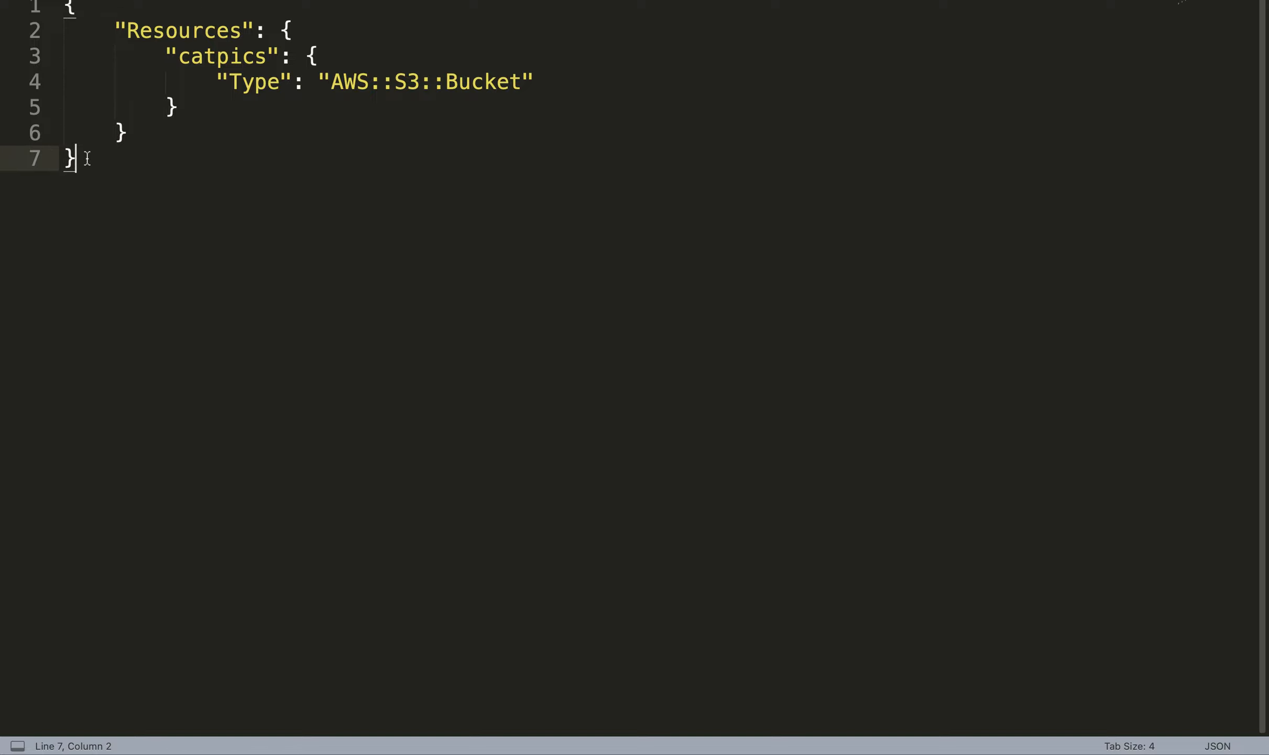
key(super+a)
click(306, 92)
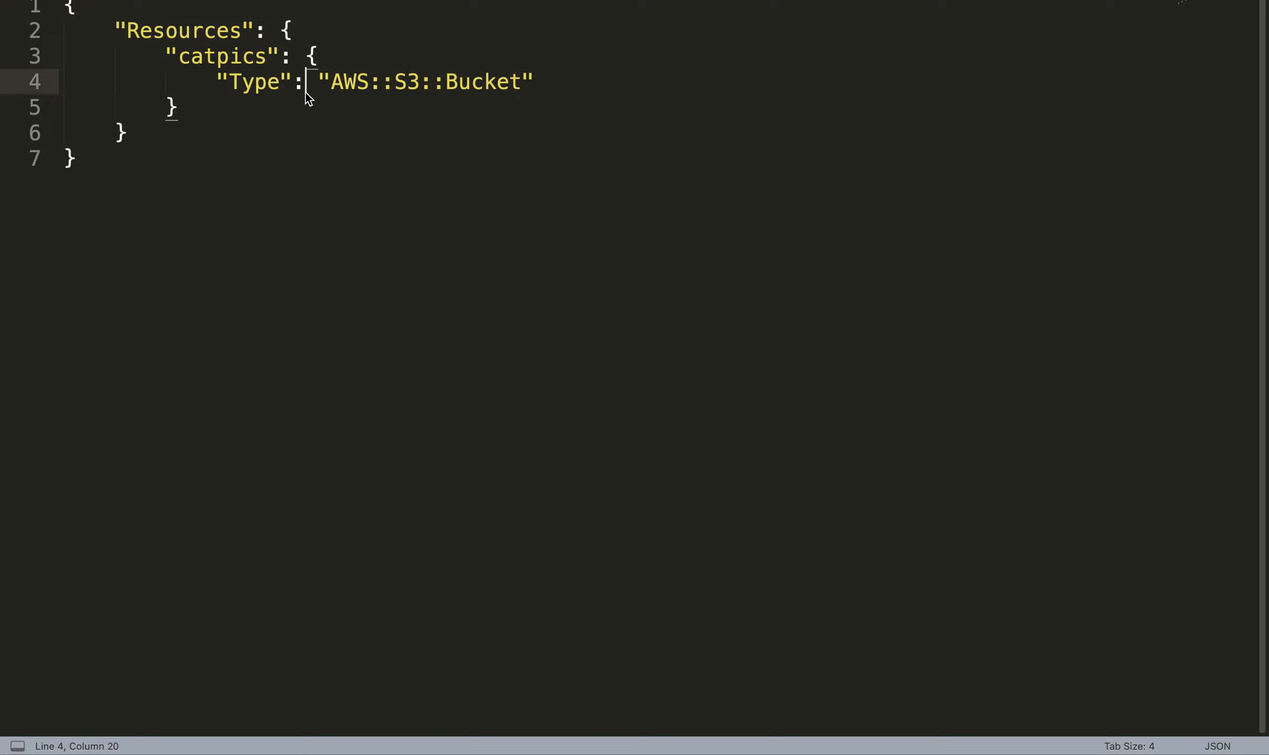
click(256, 2)
click(193, 246)
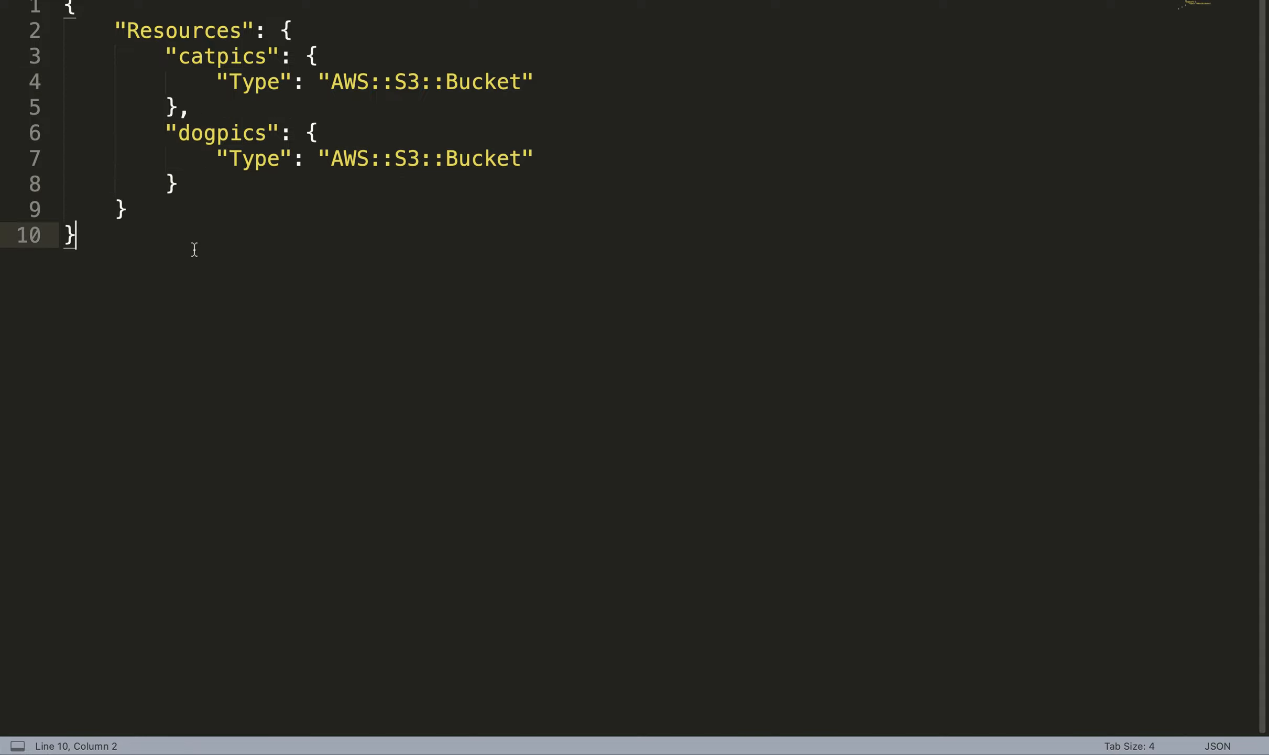
drag(102, 232, 47, 5)
key(super+c)
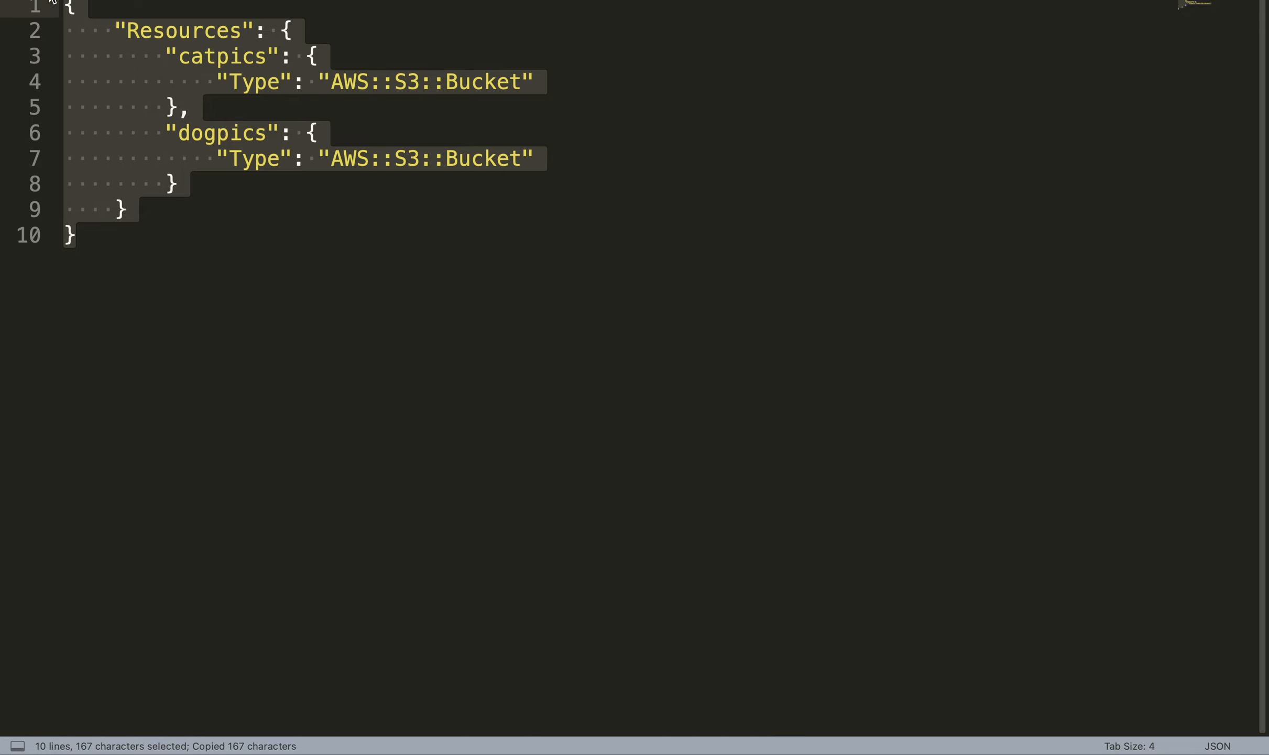
Step: Switch back to Chrome, search the AWS services for "cloudform" and open CloudFormation's stack list
key(super+Tab)
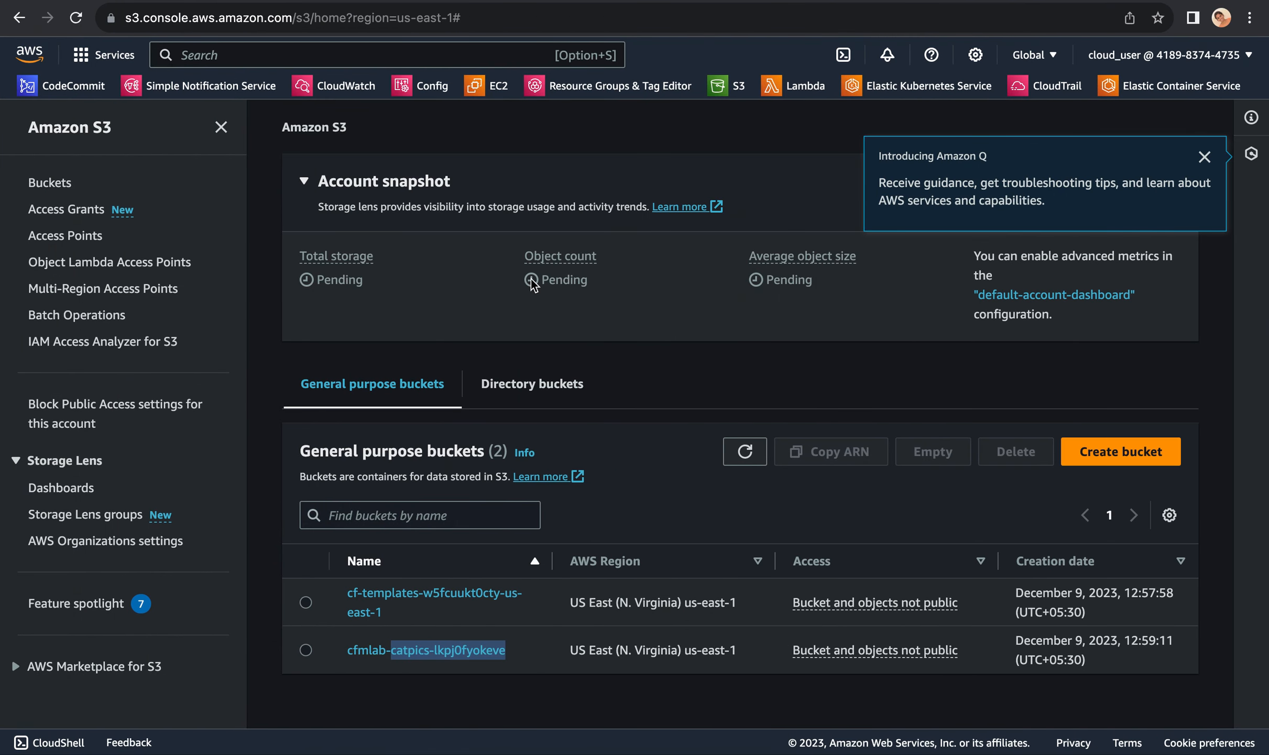
click(341, 43)
text(cloud)
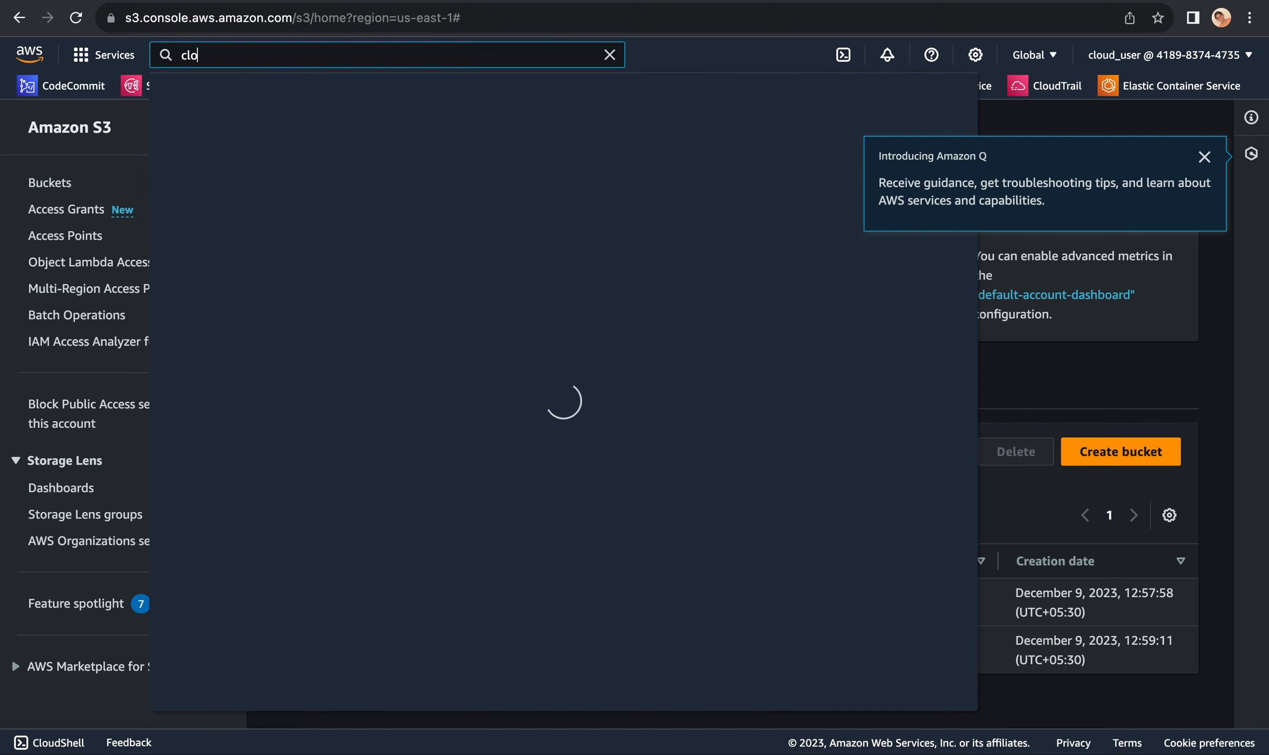
text(form)
click(459, 231)
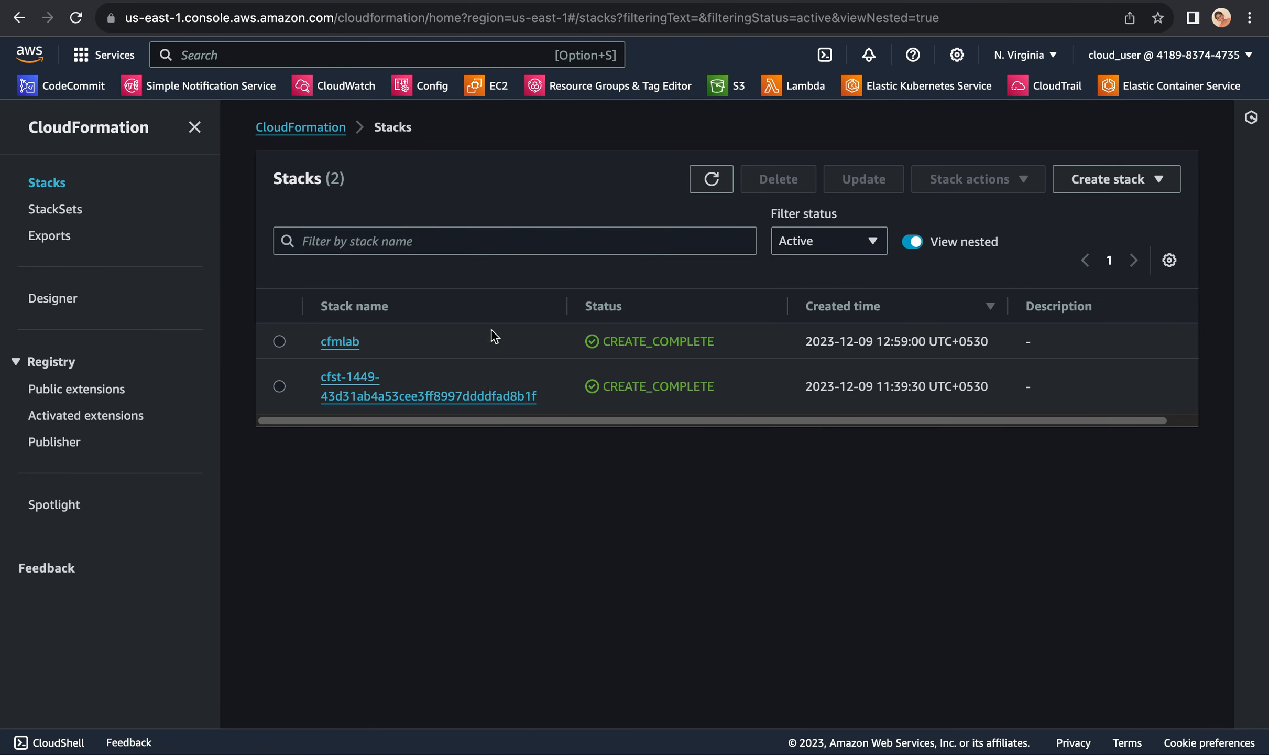
Step: Start an update of the cfmlab stack, choose to edit its template in Designer and open it there
click(280, 342)
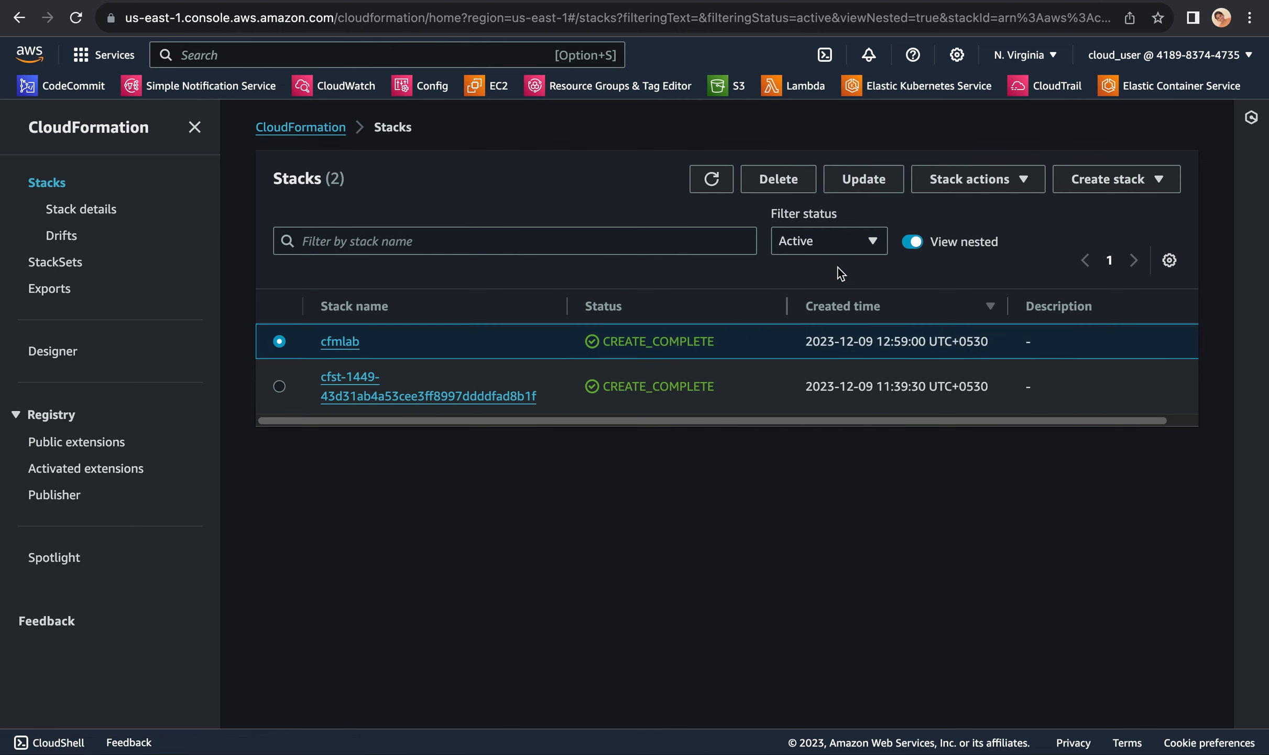
click(874, 181)
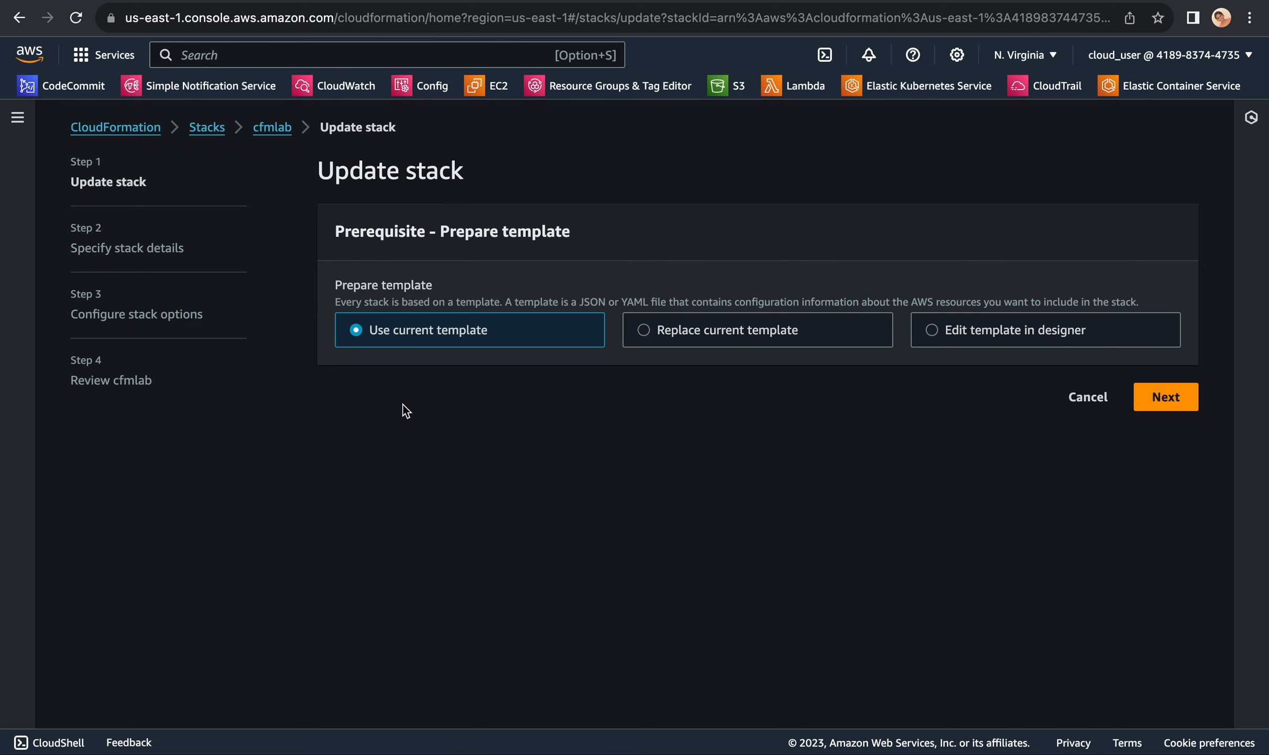
click(932, 331)
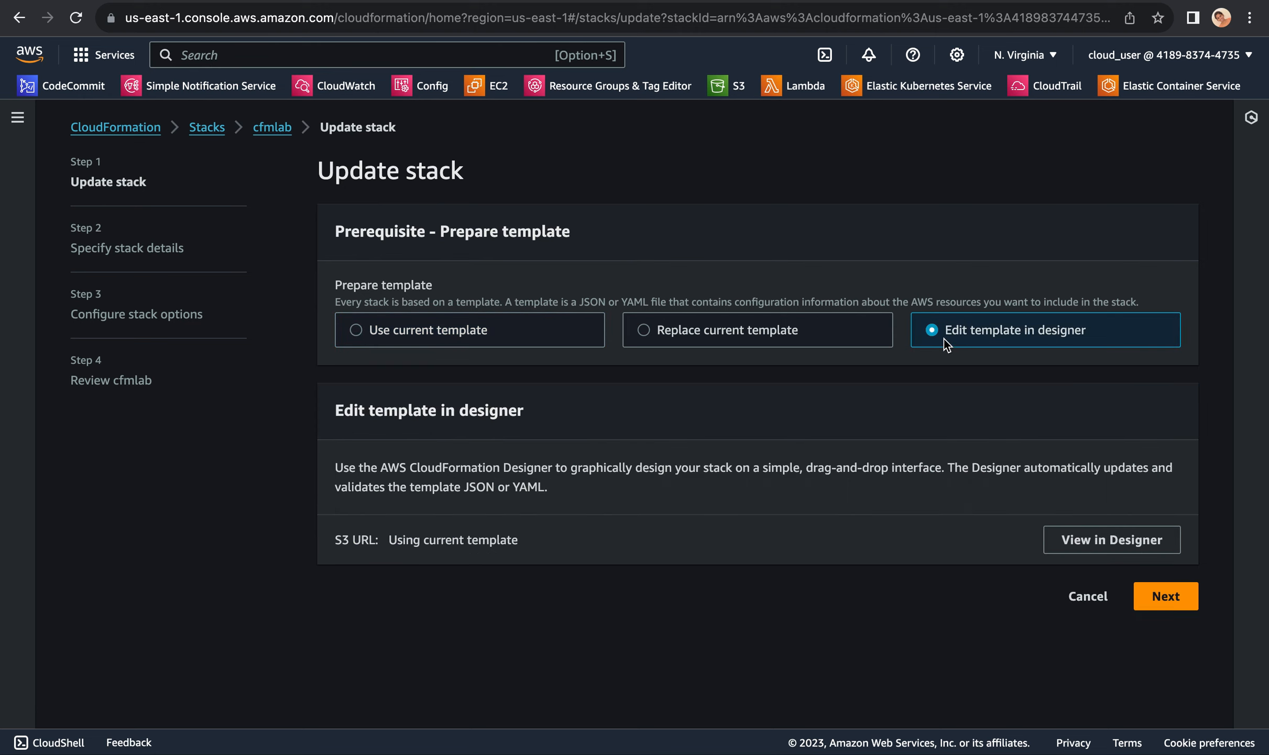
click(1099, 541)
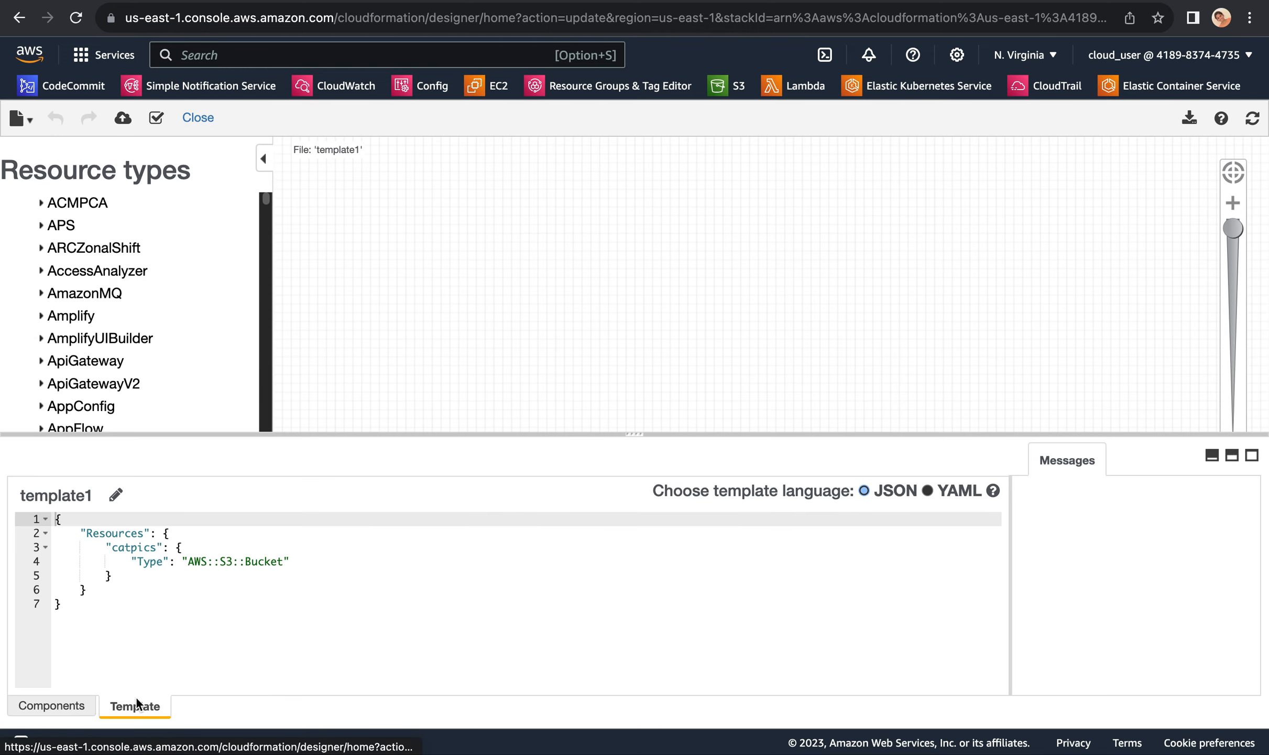
Step: Replace the whole template1 JSON with the copied two-bucket template containing catpics and dogpics, and validate it
drag(80, 601, 41, 521)
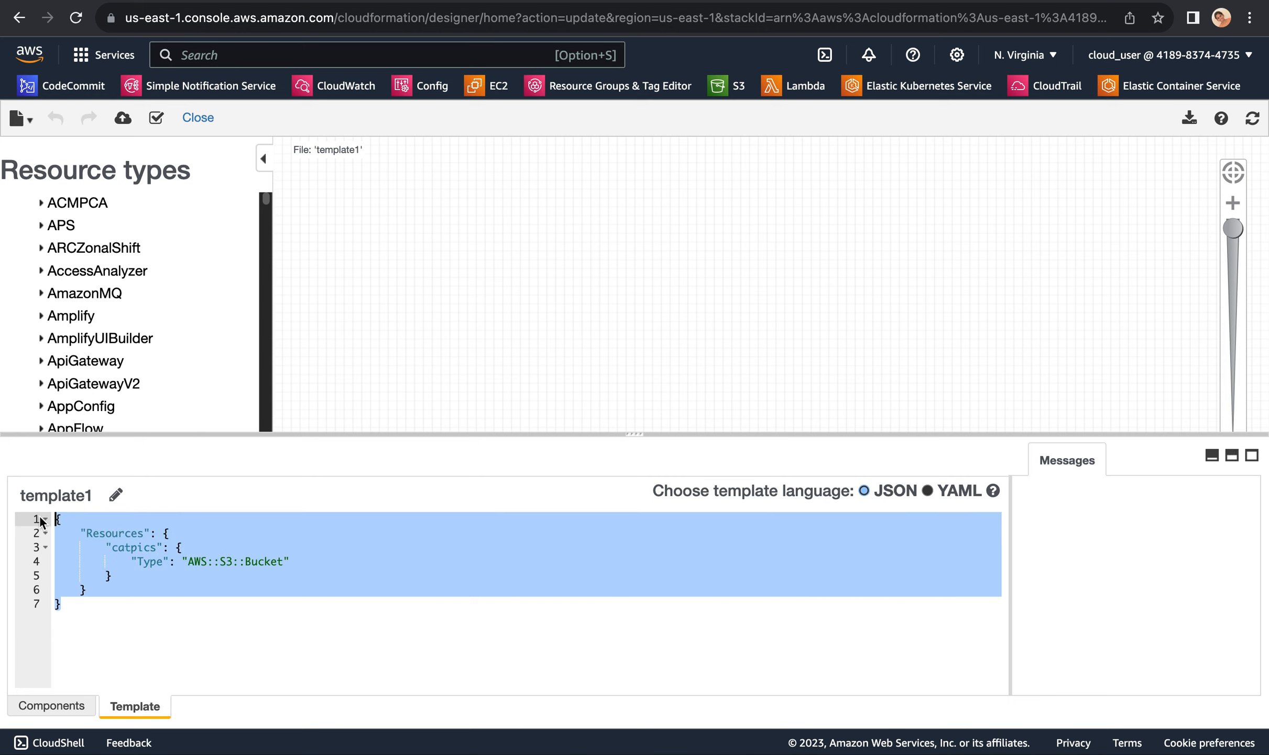
key(super+v)
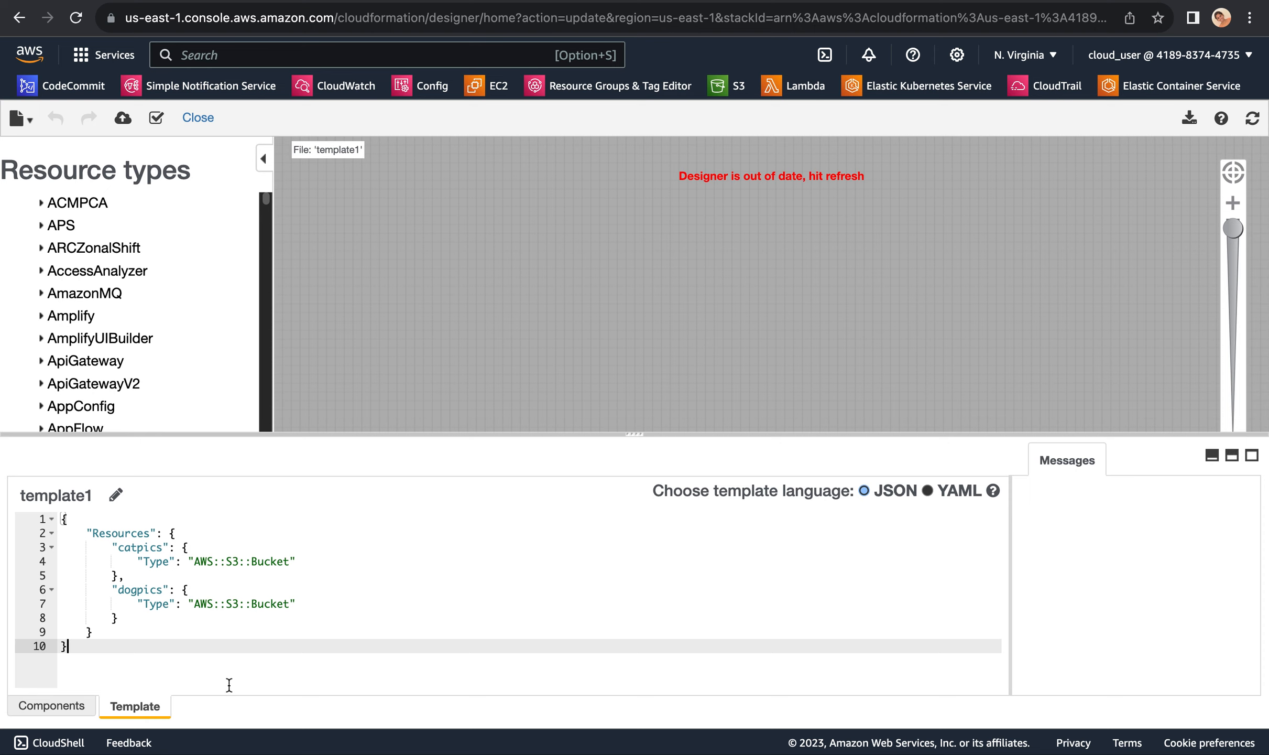
click(157, 120)
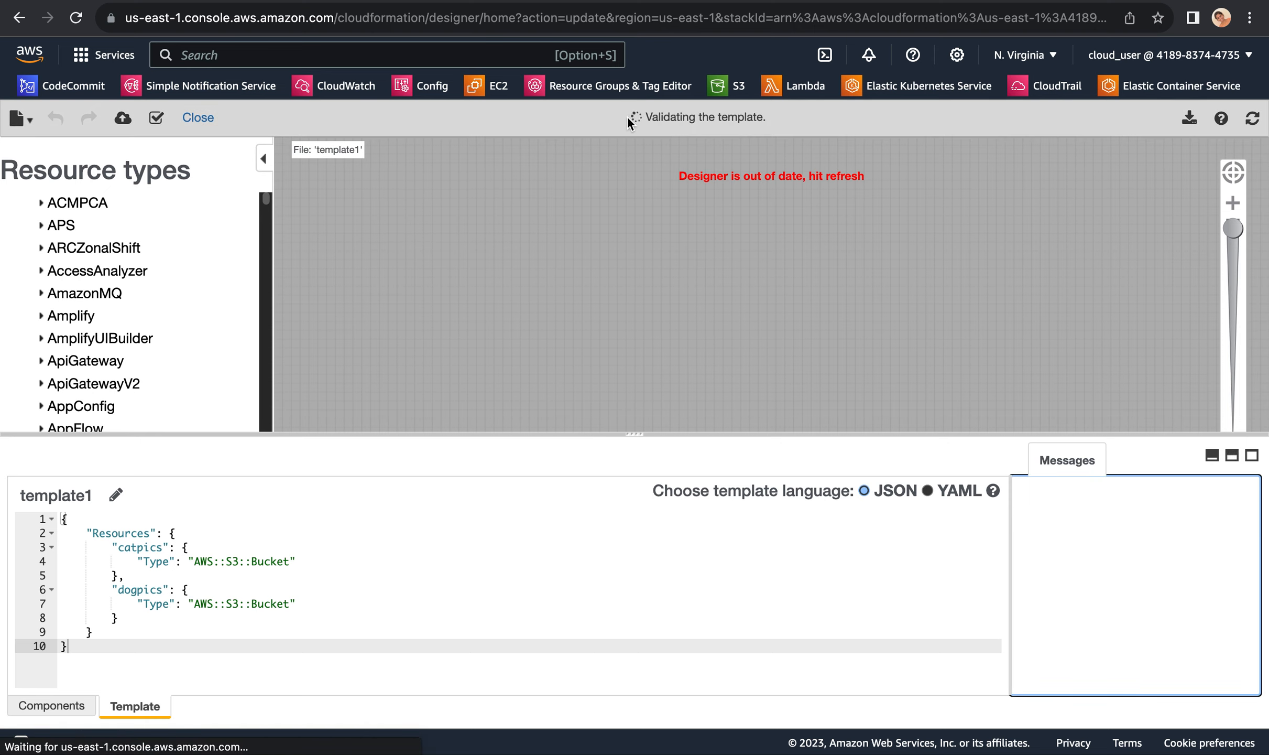
Step: Submit the validated template from Designer to the cfmlab stack update and accept its Amazon S3 URL as the replacement template
drag(655, 117, 737, 116)
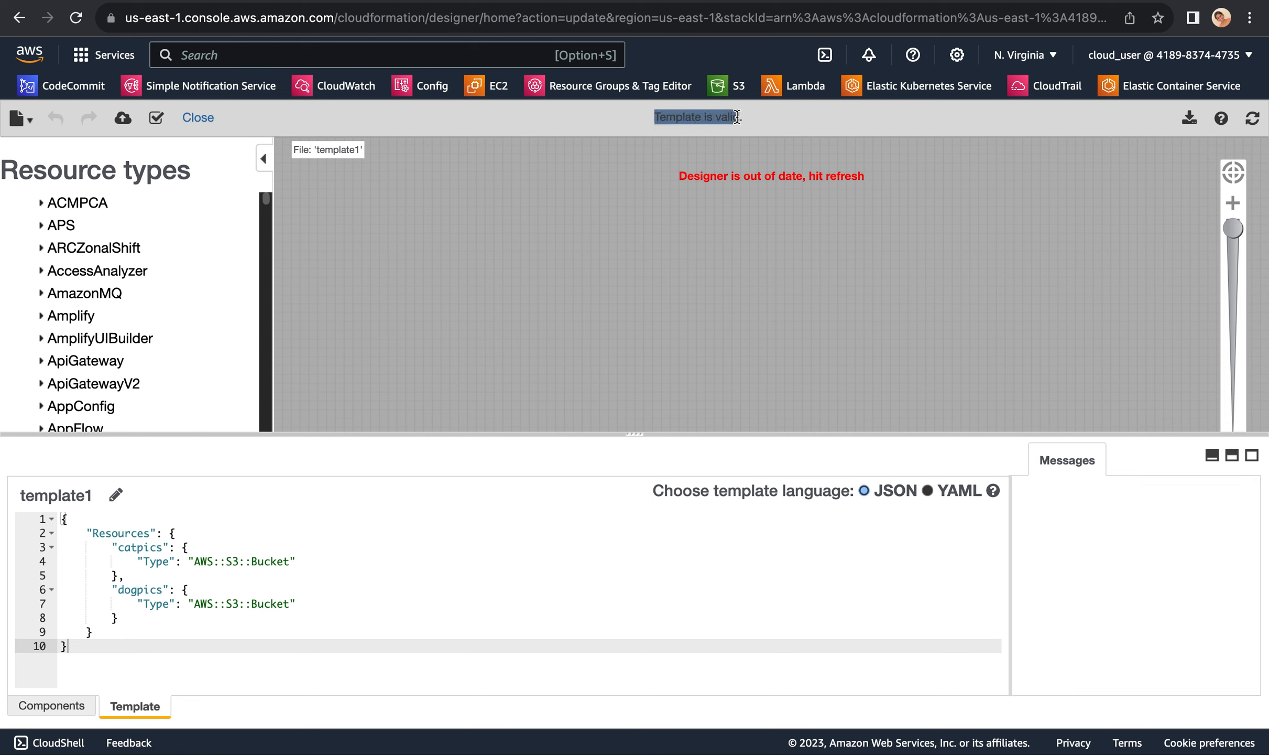
click(123, 118)
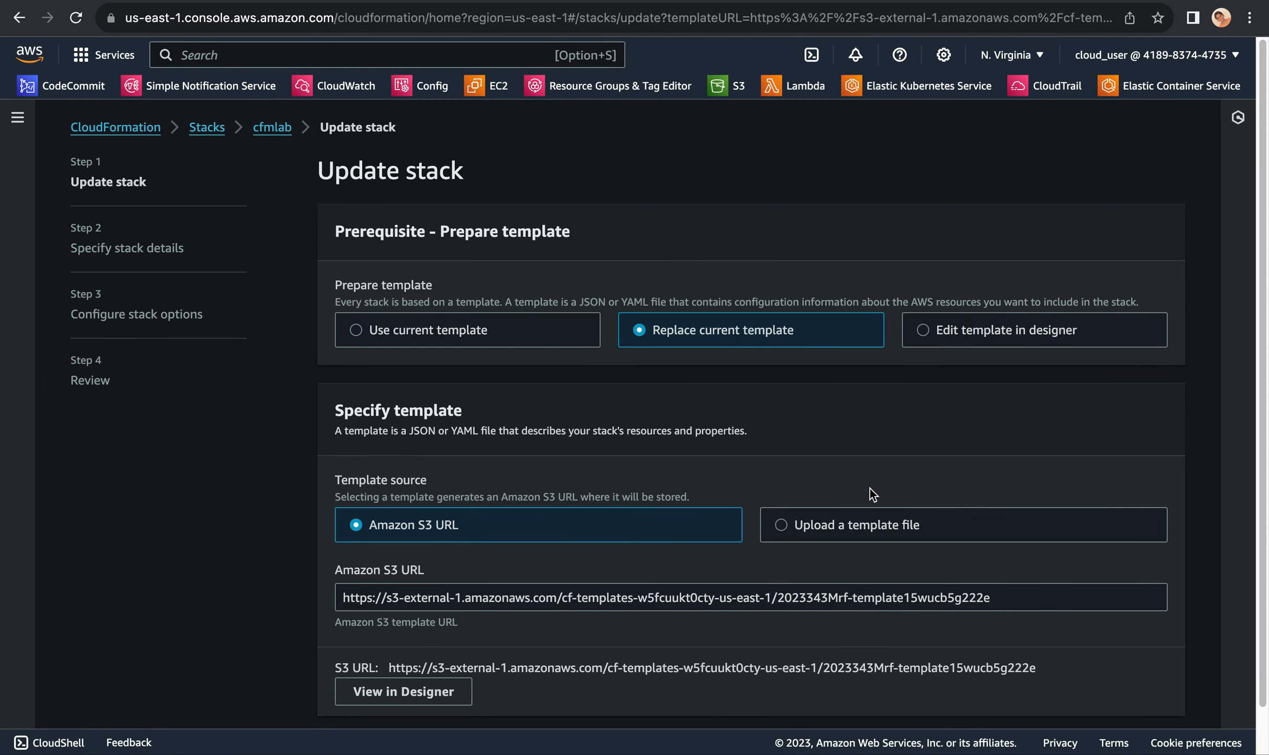
scroll(940, 451, down, 2)
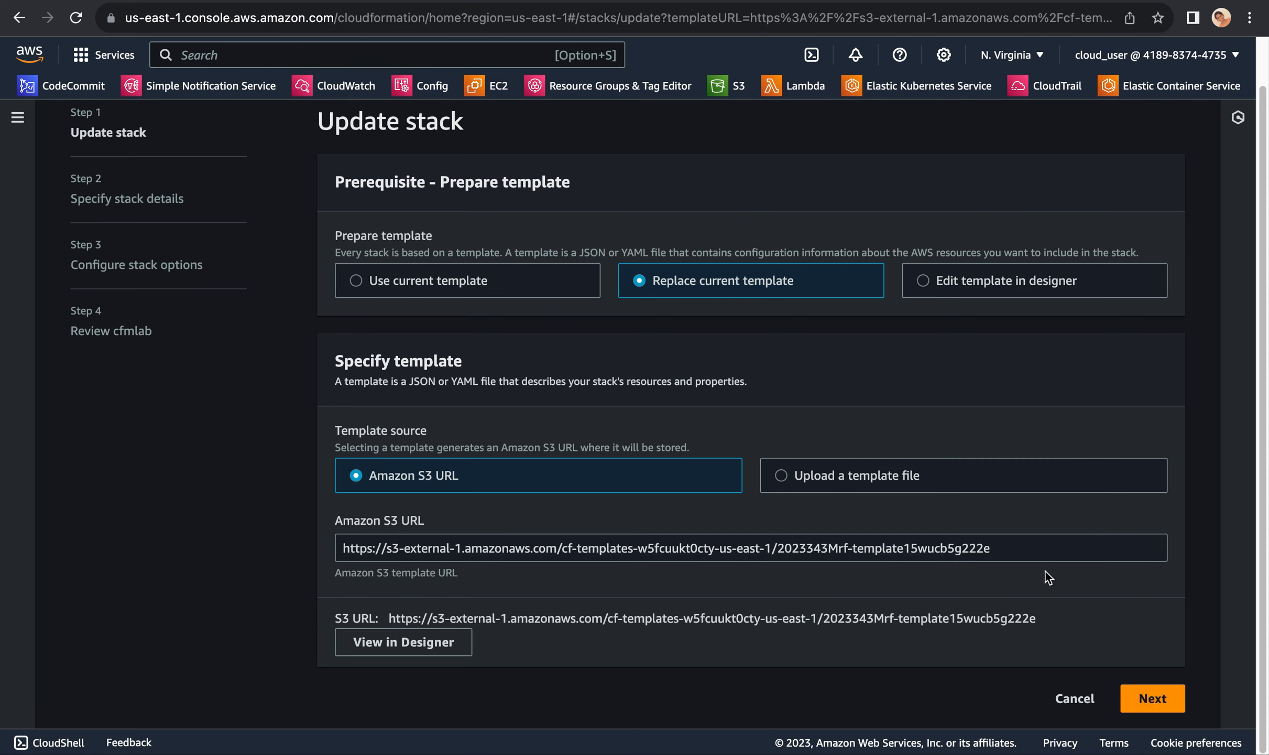
click(1158, 699)
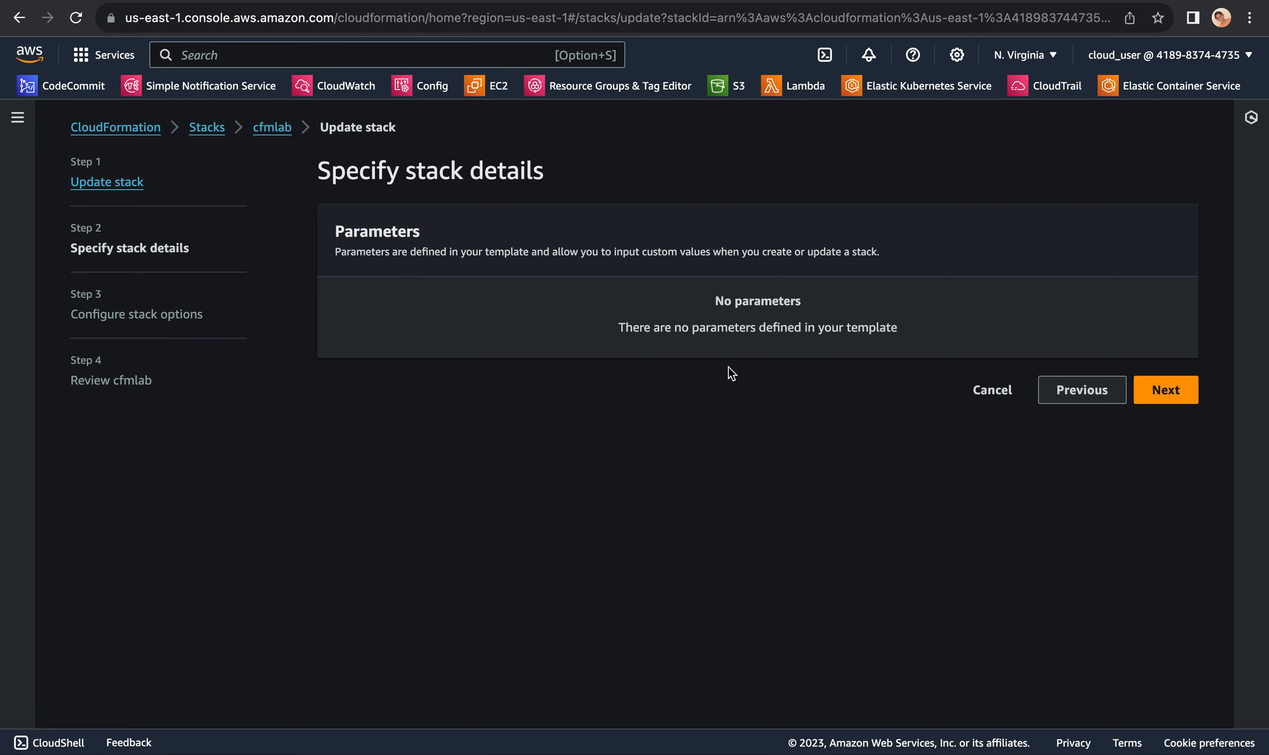
Step: Keep the default stack details and options, check the dogpics bucket in the change set preview, and submit the cfmlab update
click(1173, 392)
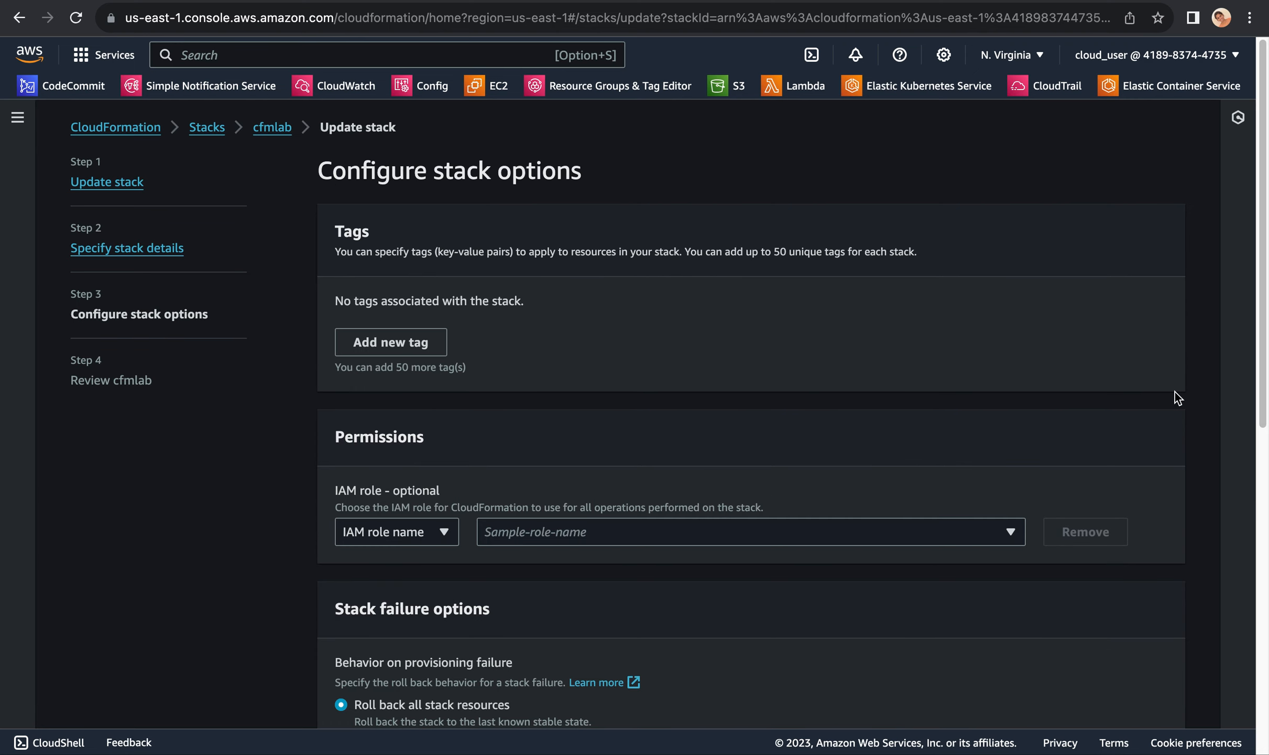
scroll(840, 467, down, 10)
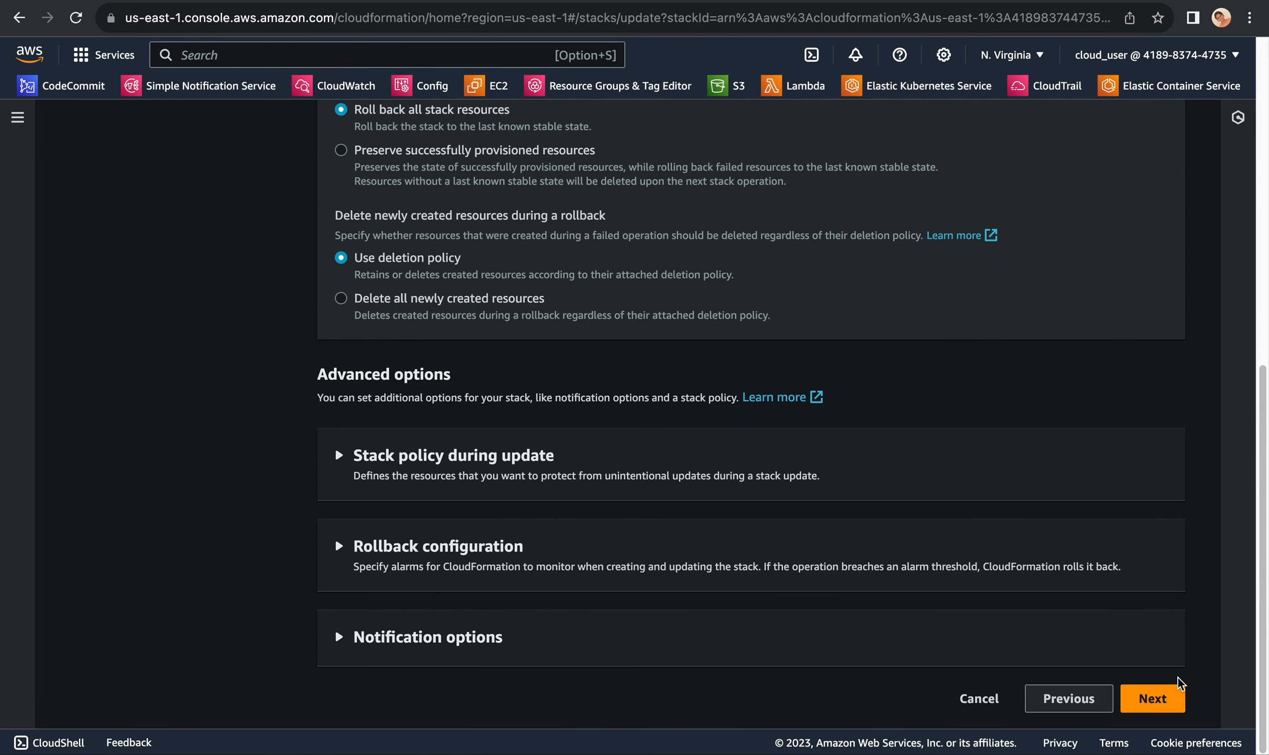
click(1168, 699)
scroll(885, 496, down, 15)
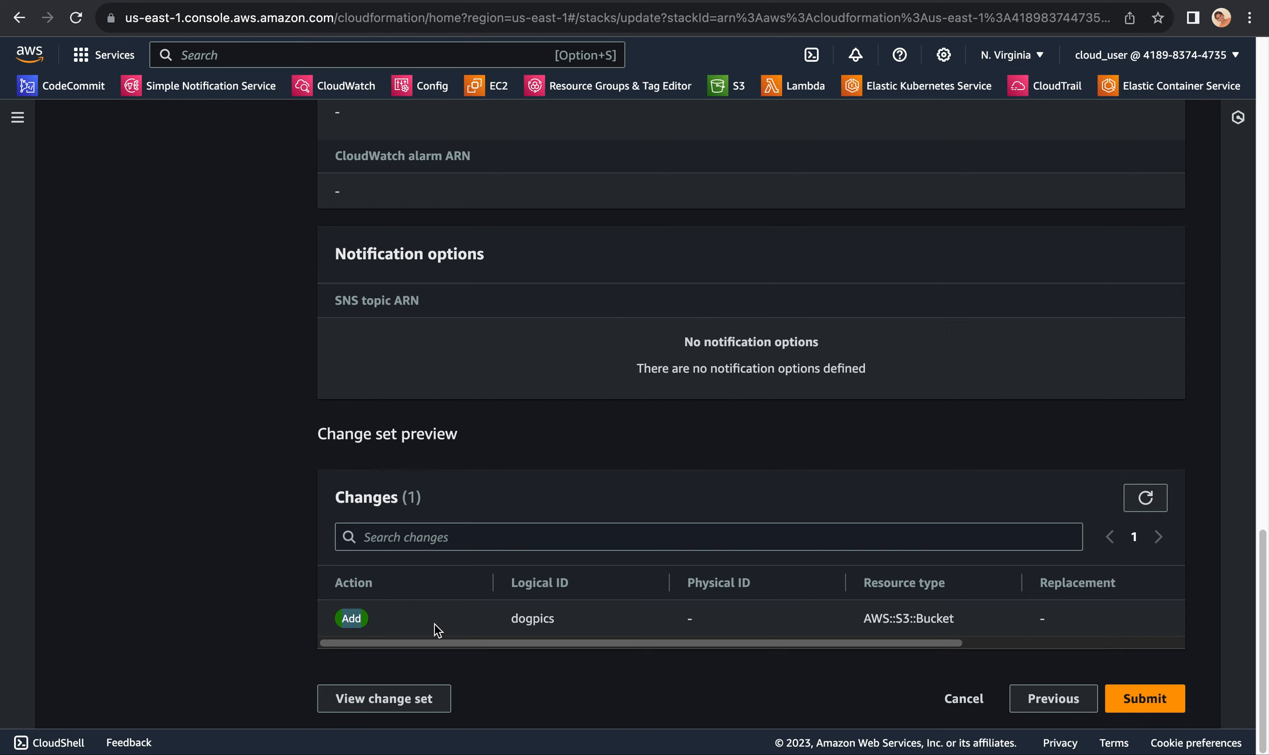
drag(504, 621, 556, 621)
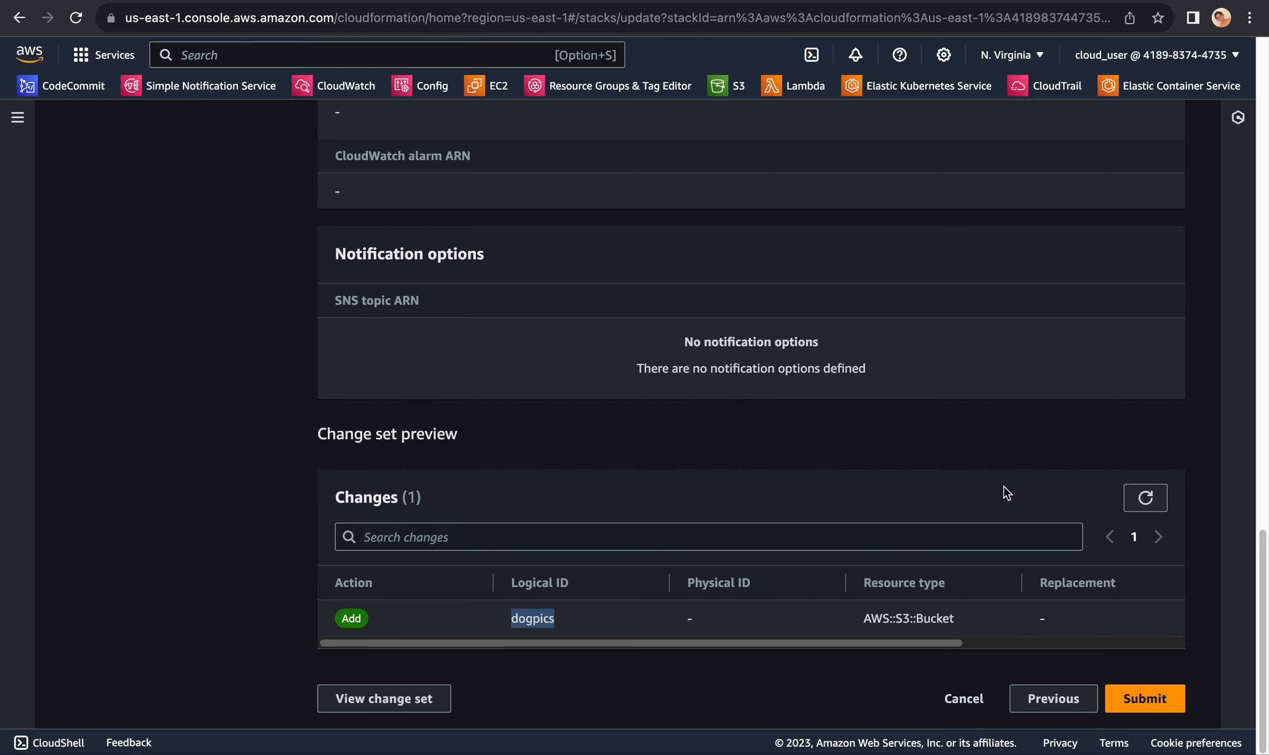
click(1150, 701)
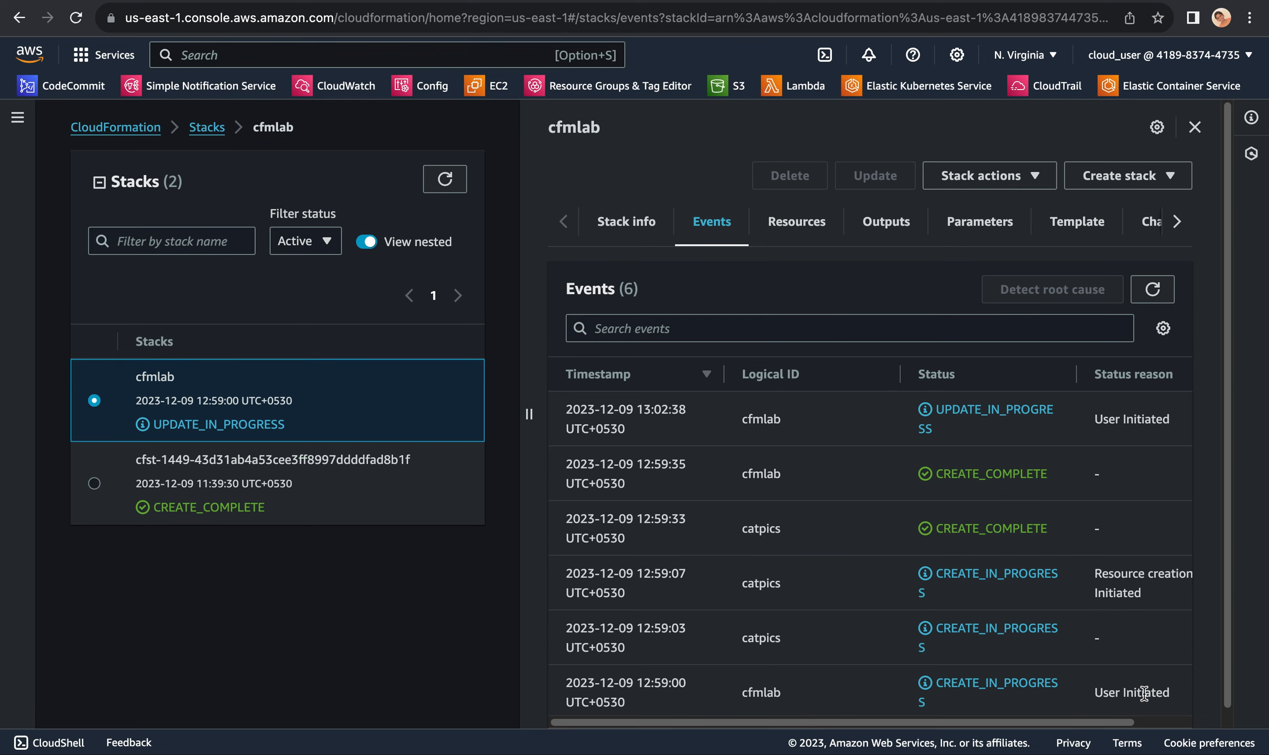
Step: Refresh the cfmlab stack's events repeatedly to follow the creation status of the dogpics bucket until it finishes
click(1152, 289)
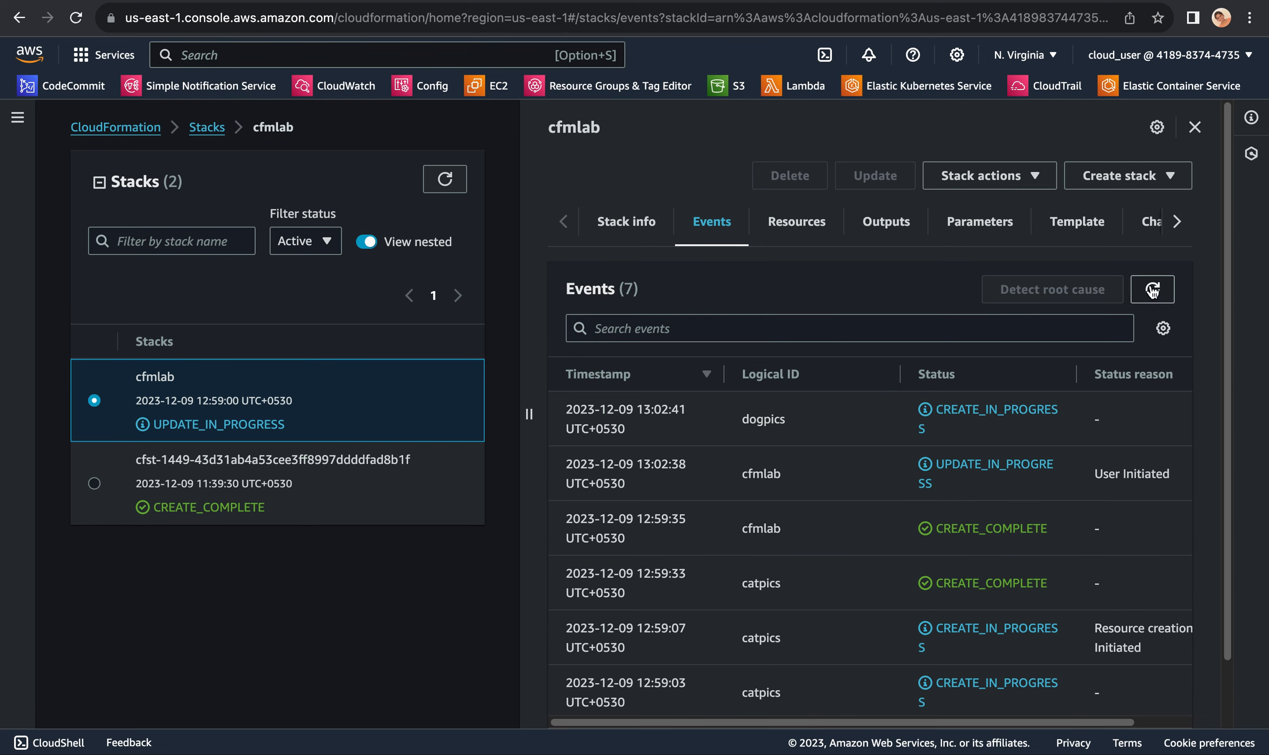
click(1152, 290)
click(1153, 290)
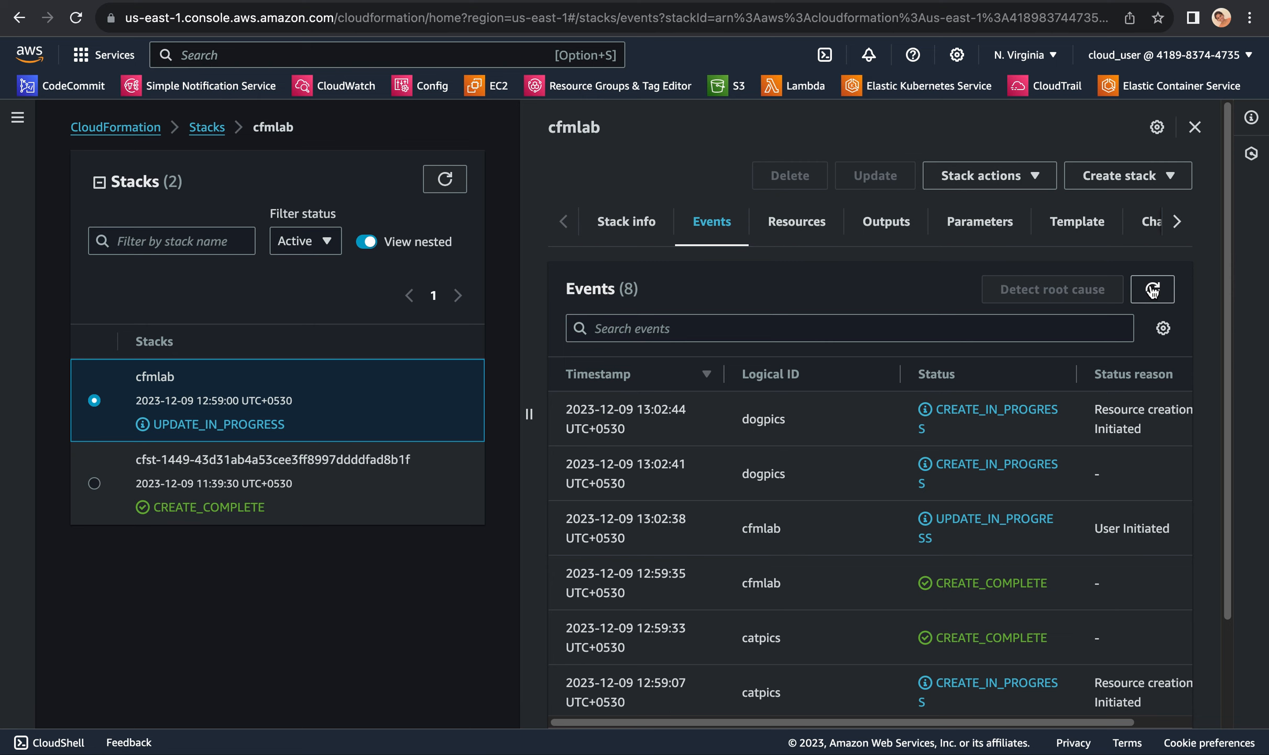
click(1152, 290)
click(1153, 290)
click(1155, 292)
click(1155, 292)
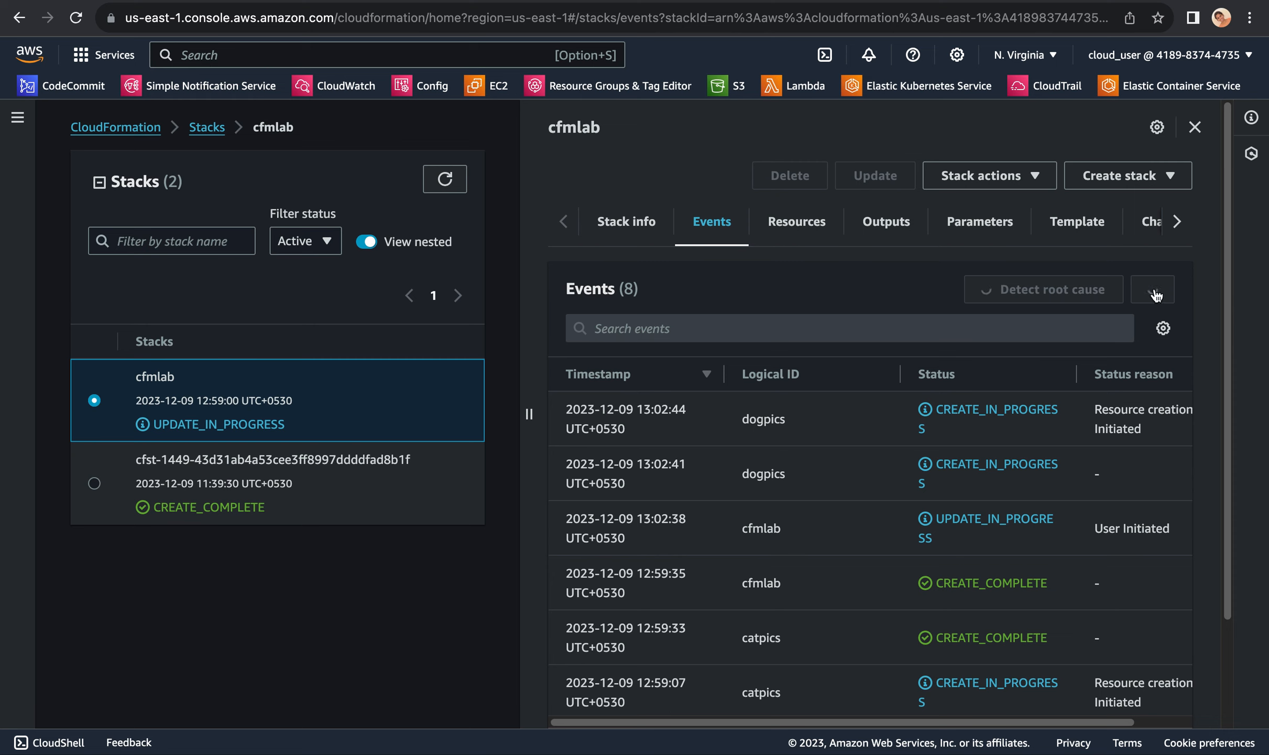
click(1155, 292)
click(1155, 293)
click(1155, 292)
click(1155, 293)
click(1155, 292)
click(1155, 292)
click(1155, 293)
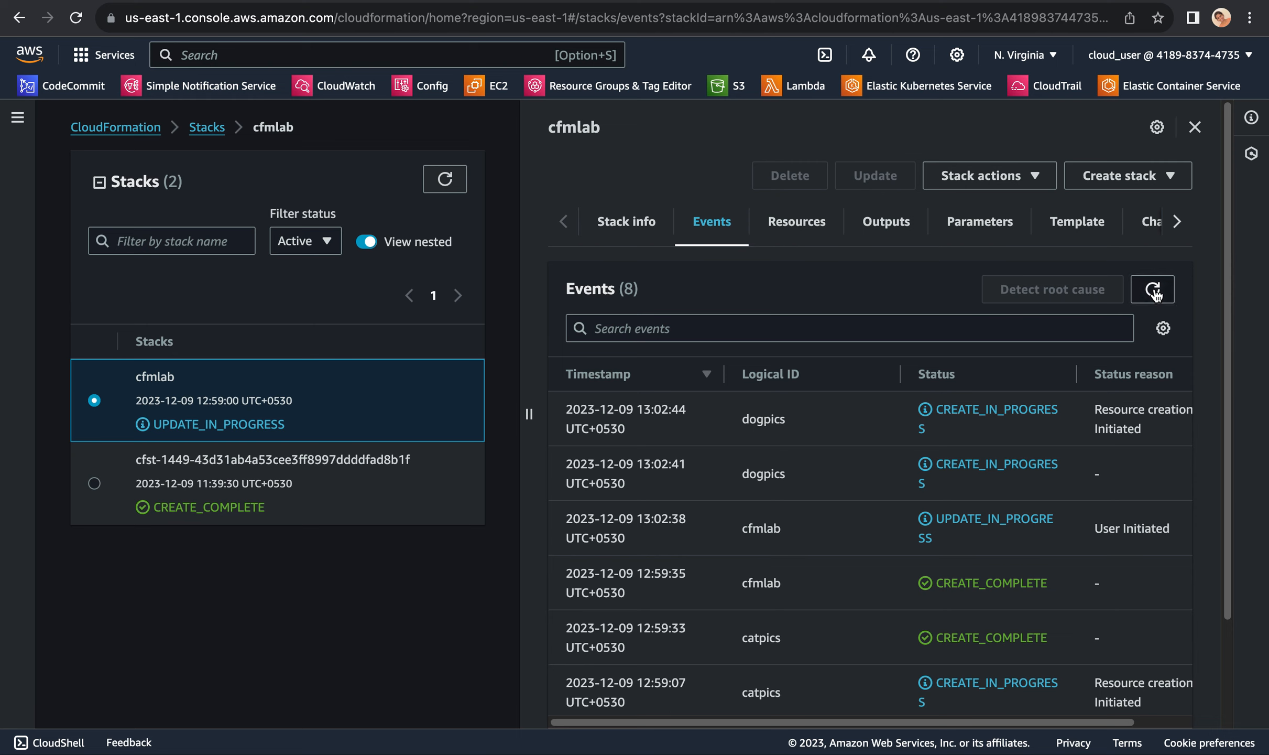
click(1155, 292)
click(1155, 293)
click(1155, 293)
click(1155, 292)
click(1155, 292)
click(1155, 293)
click(1155, 292)
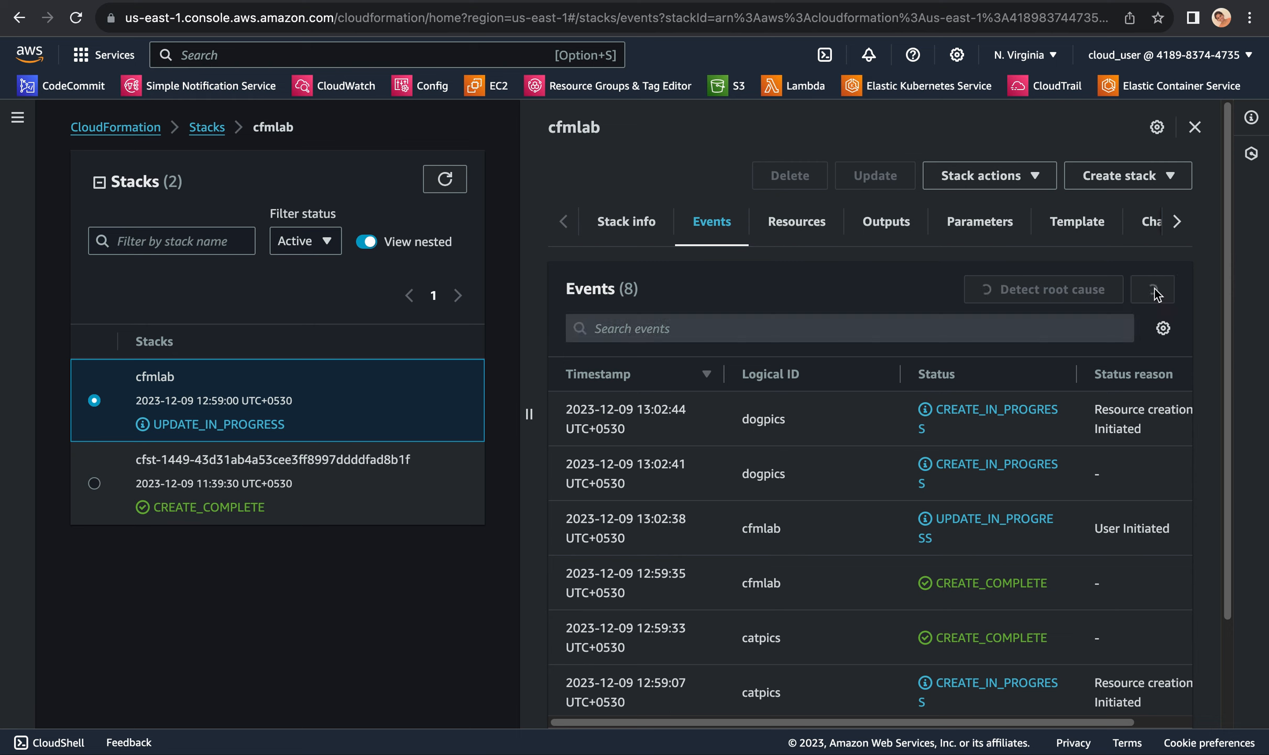
click(1155, 292)
click(1155, 292)
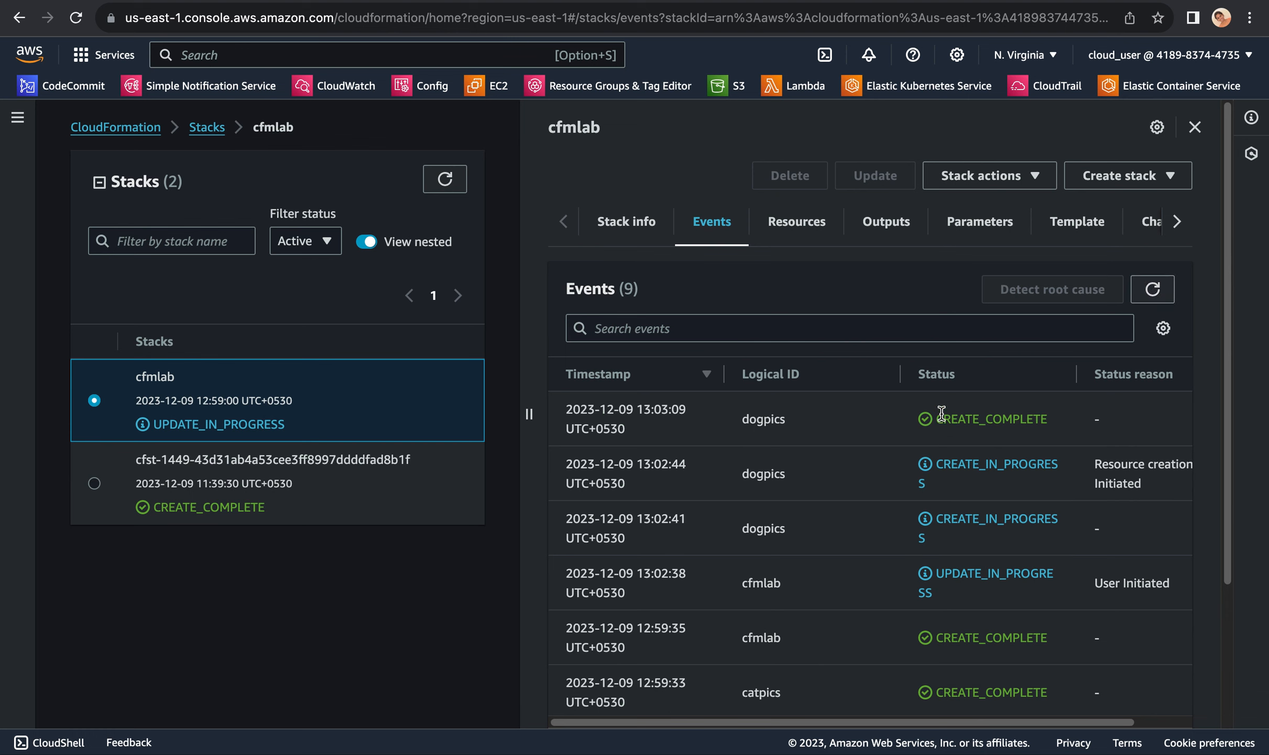
drag(944, 417, 1064, 424)
Step: Search the AWS services for "s3", open S3 and check the general purpose buckets list for the stack's dogpics bucket
click(222, 55)
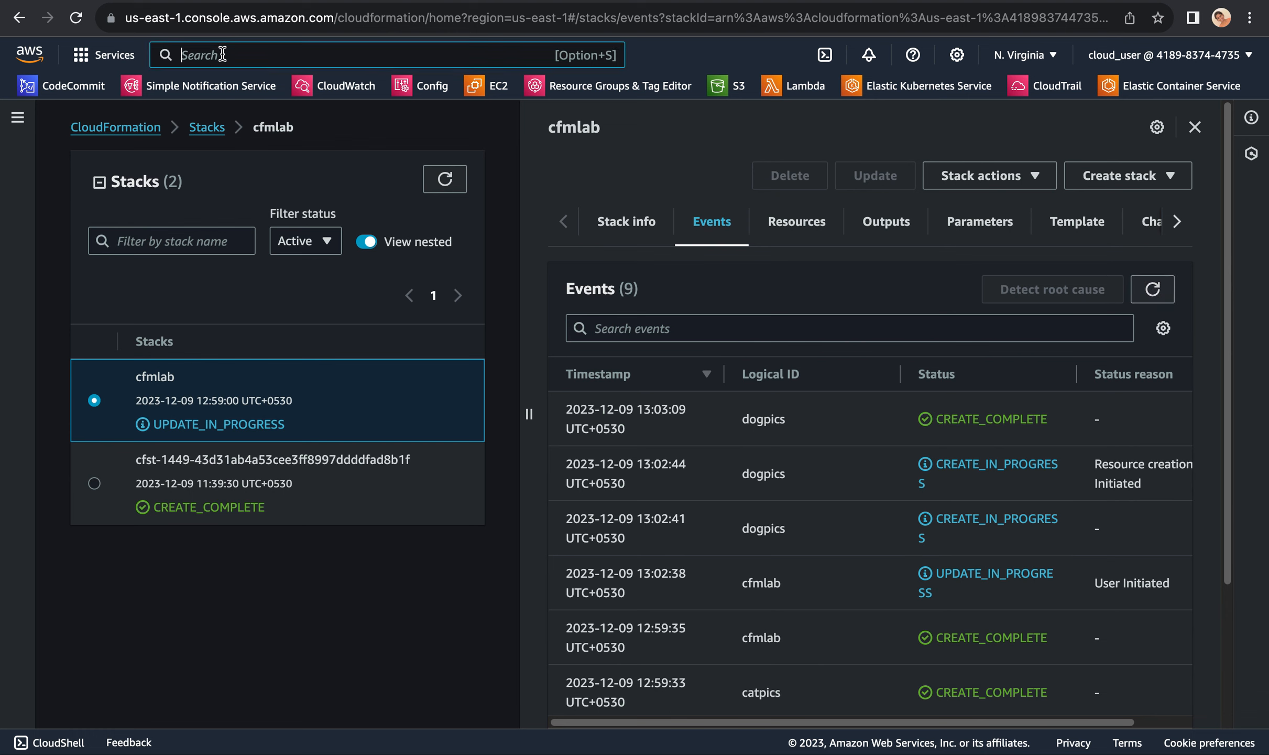
text(s3)
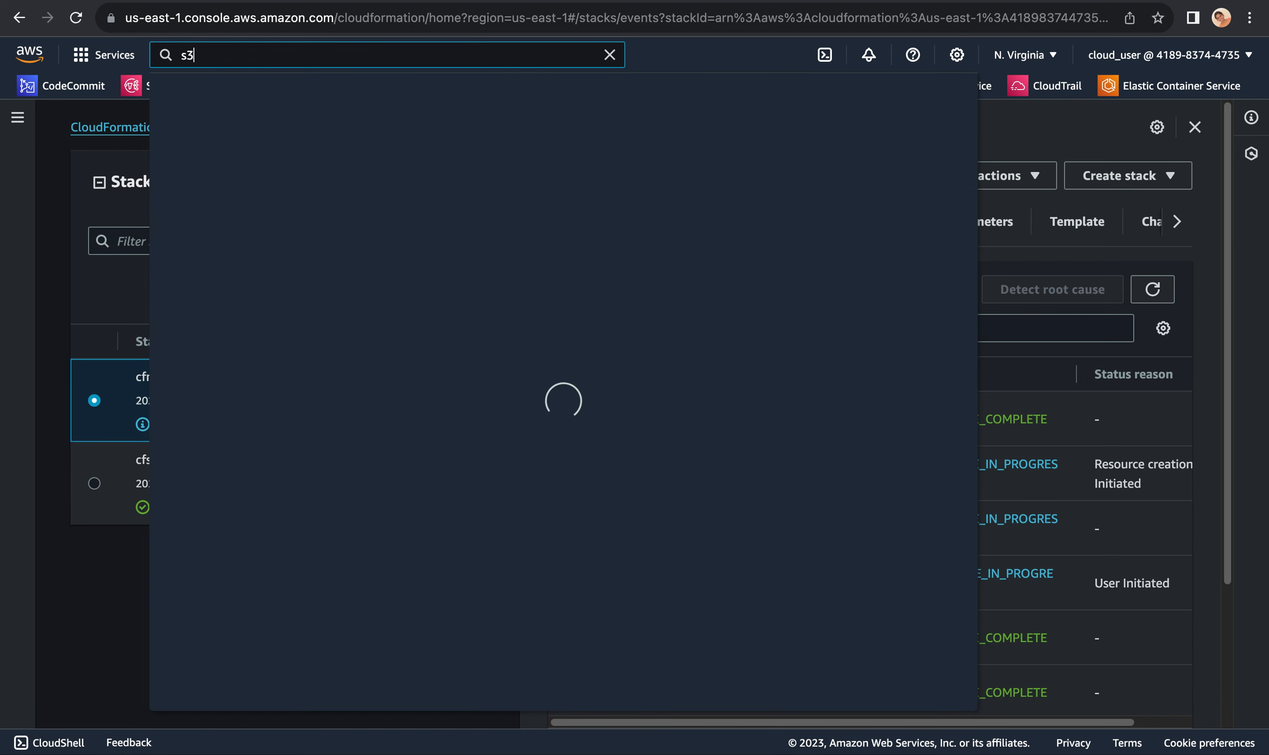
click(432, 223)
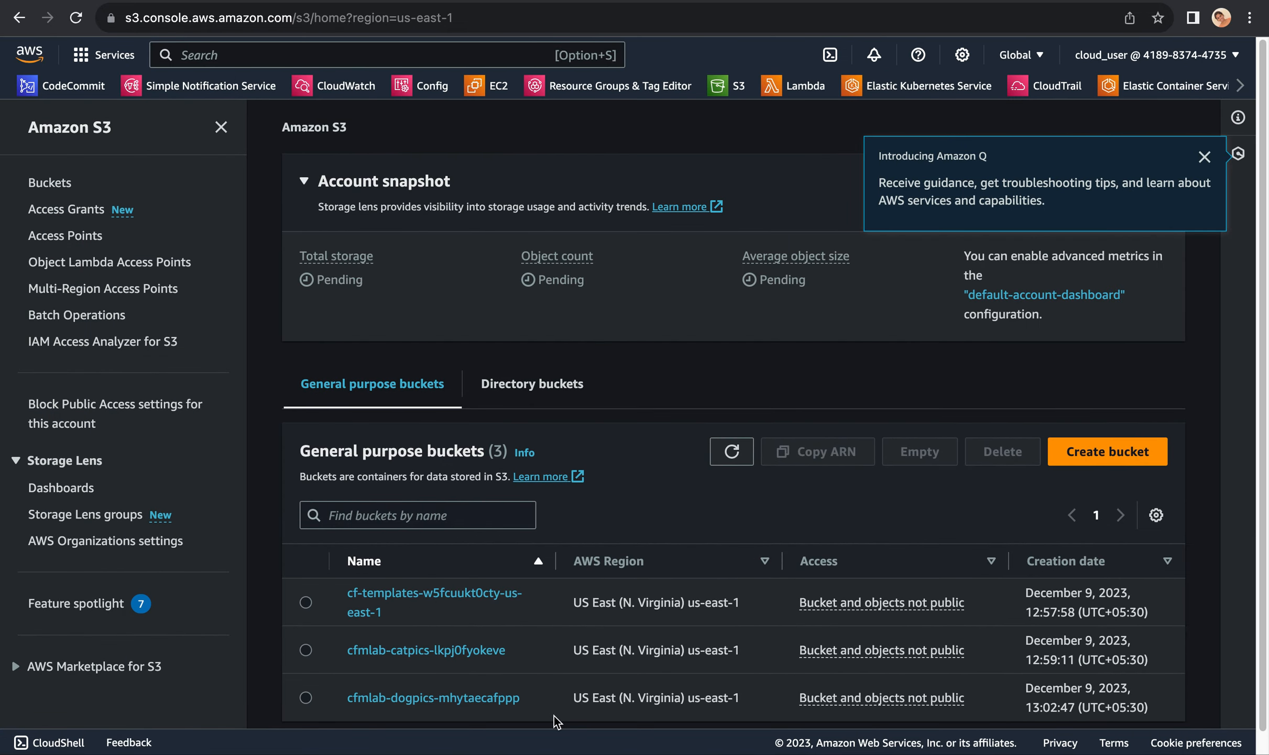
drag(548, 701, 319, 706)
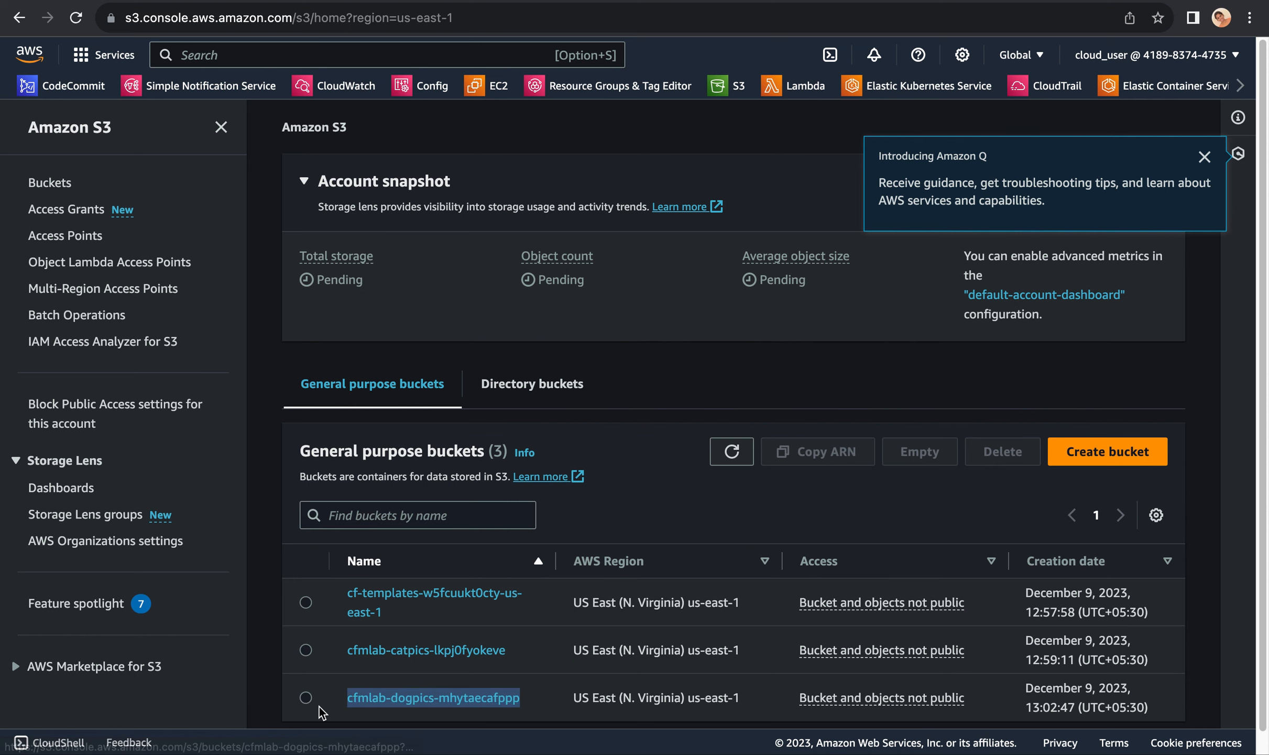
click(545, 619)
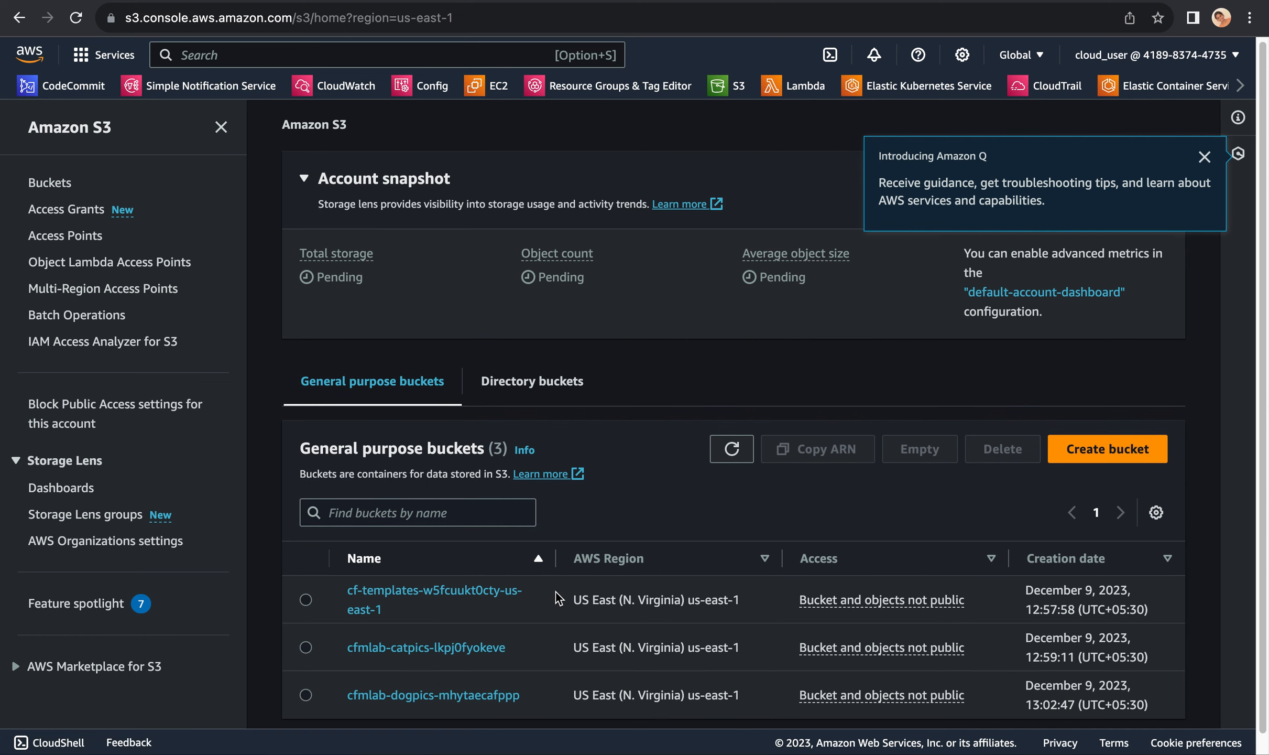
scroll(556, 603, down, 1)
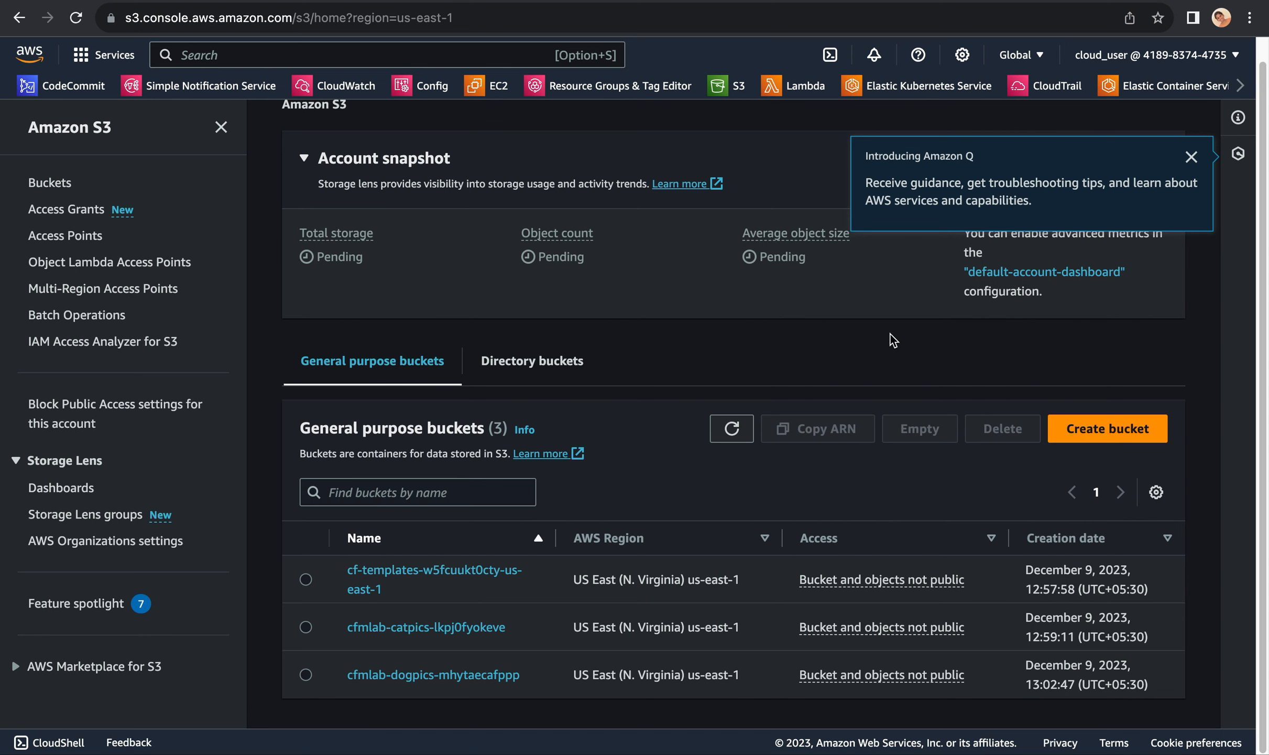
mouse_move(891, 1)
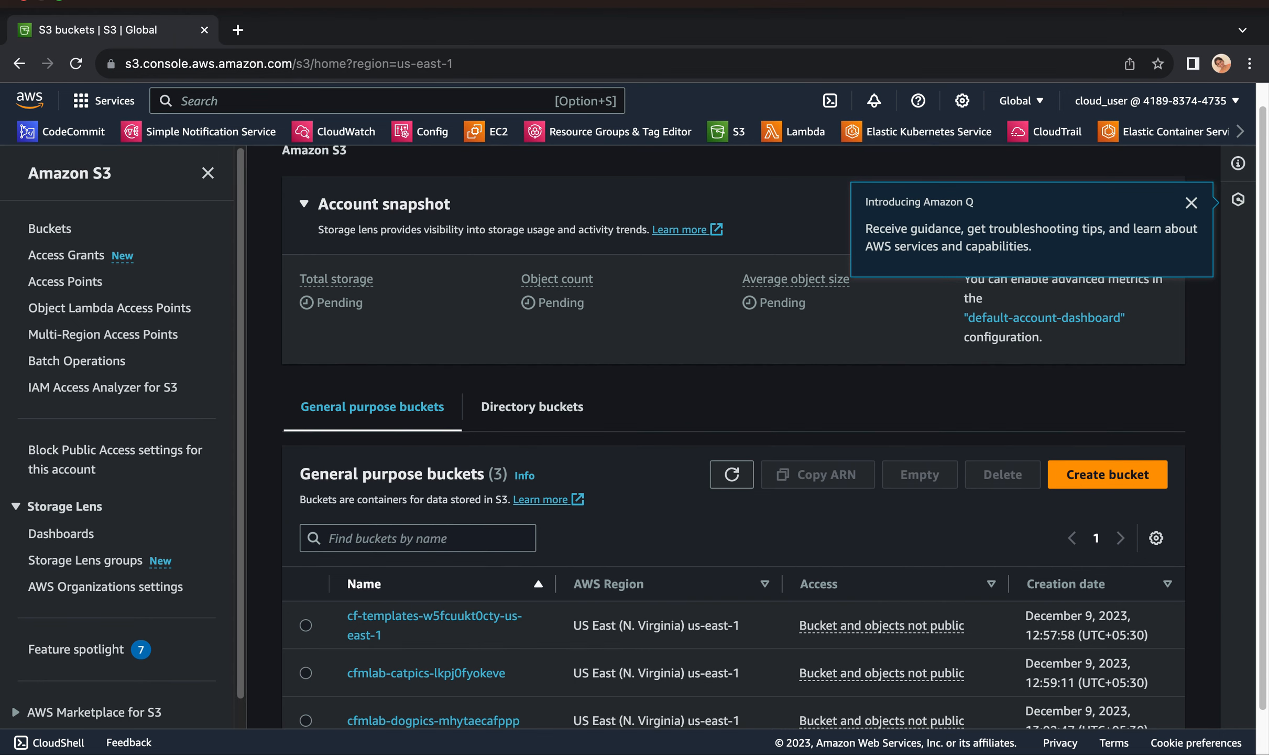